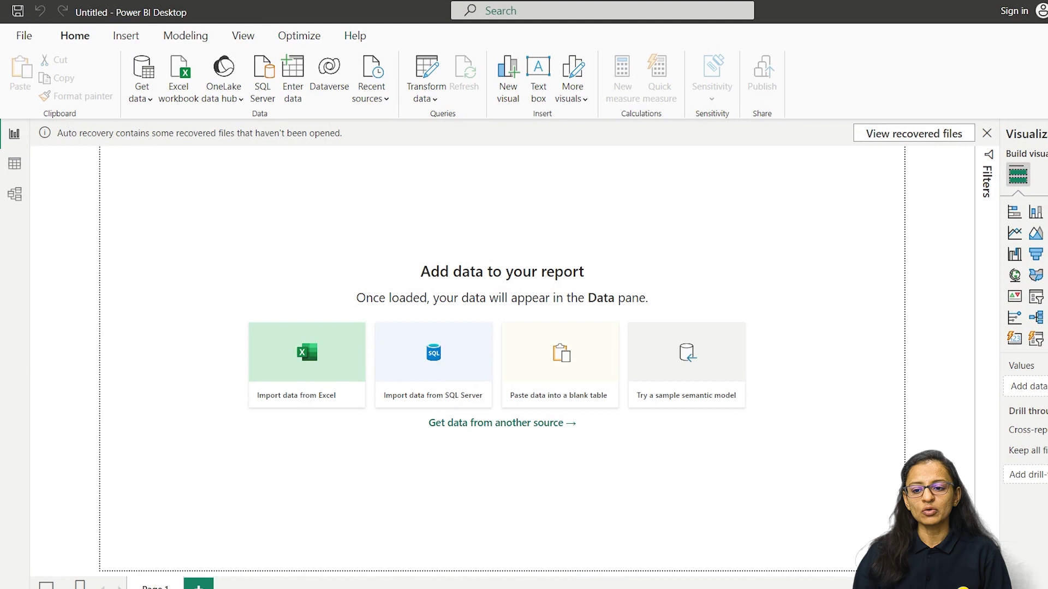
Open Power BI's Options at the Python scripting page to view the detected Python home directory
{"action": "left_click", "coordinate": [25, 37]}
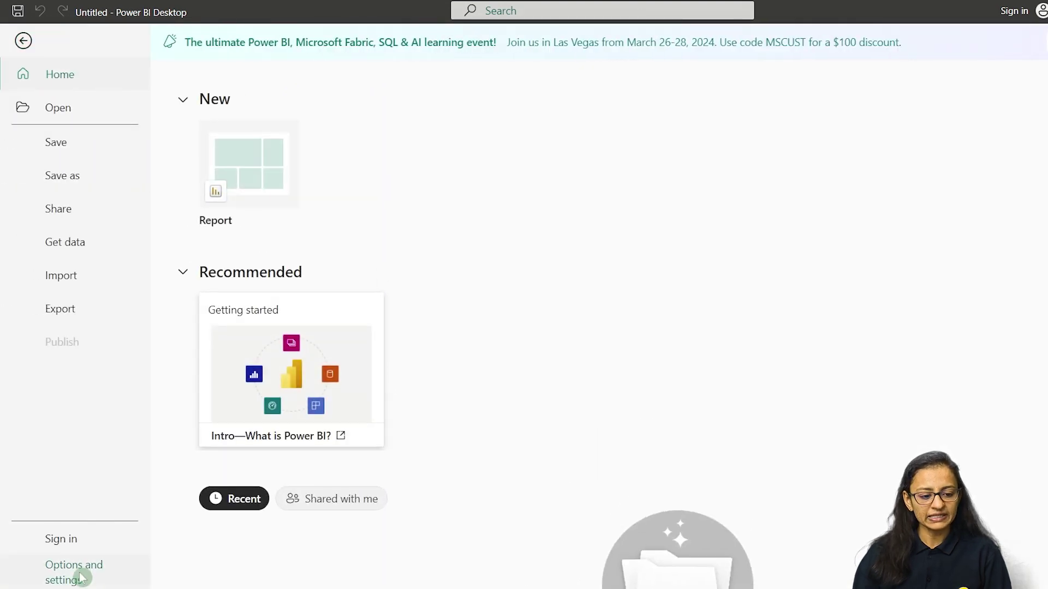
{"action": "left_click", "coordinate": [79, 572]}
{"action": "left_click", "coordinate": [232, 129]}
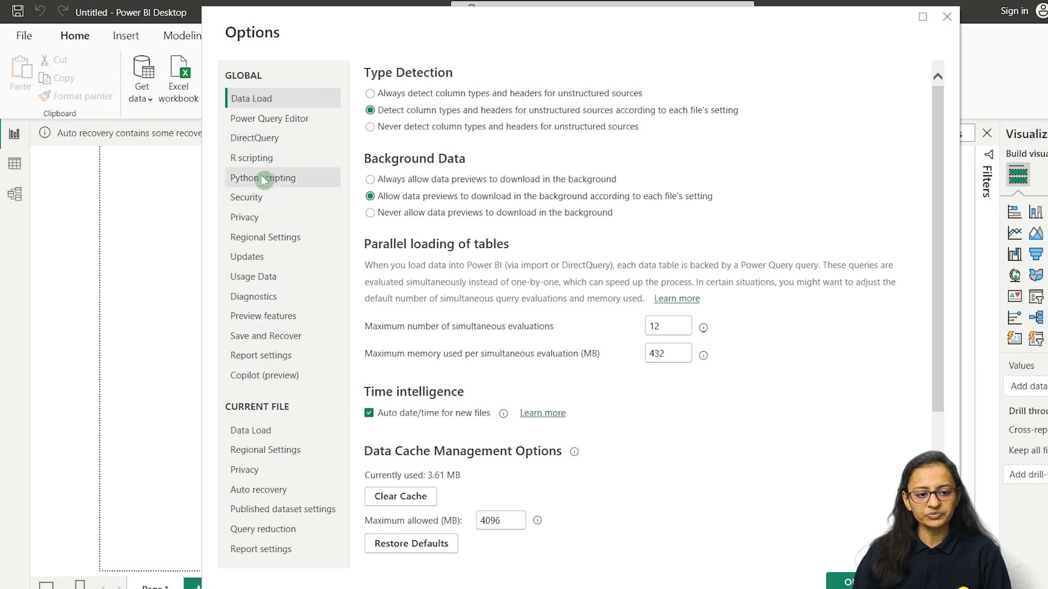
{"action": "left_click", "coordinate": [261, 178]}
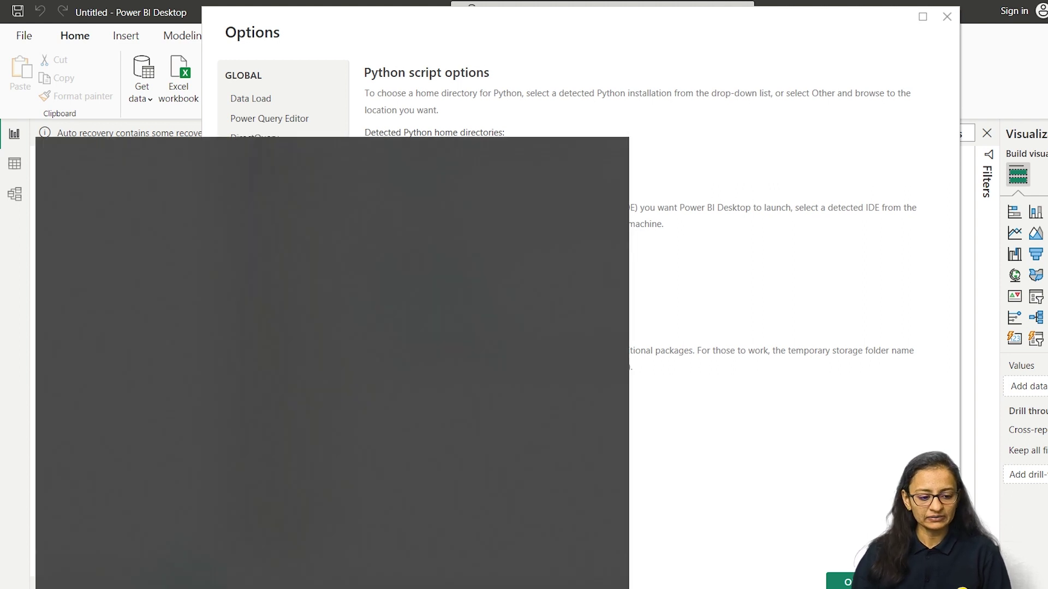
Uninstall Python 3.12.2 (64-bit) from Control Panel's Uninstall a program list
{"action": "left_click", "coordinate": [173, 588]}
{"action": "type", "text": "cont"}
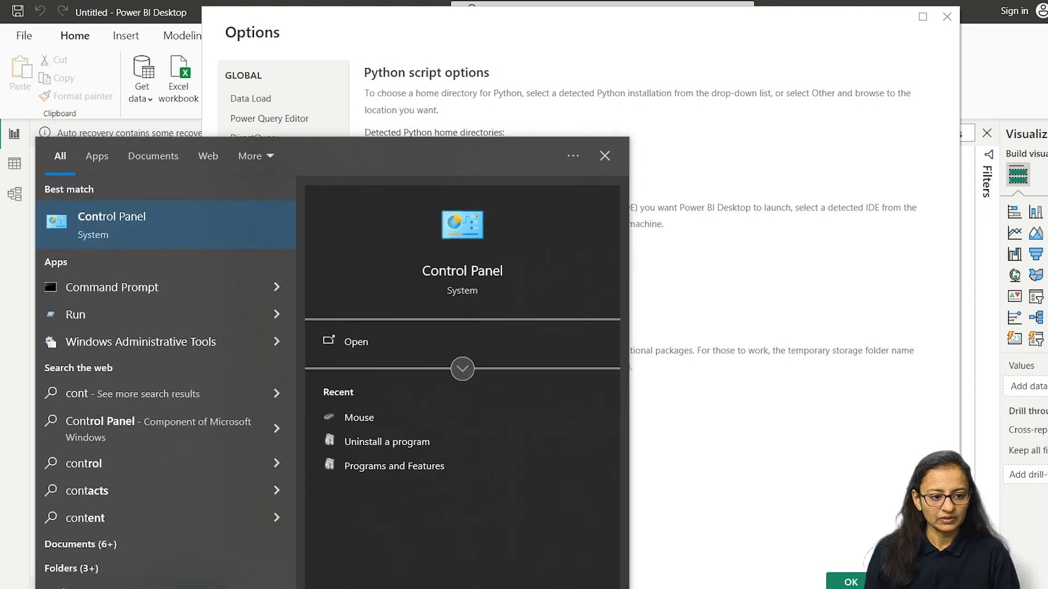
{"action": "key", "text": "Return"}
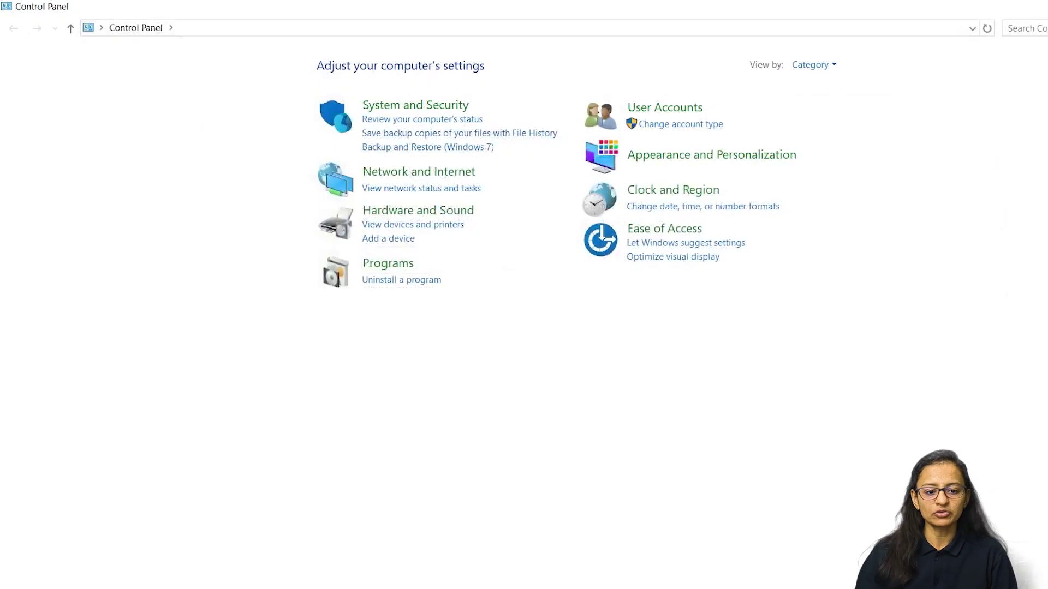
{"action": "left_click", "coordinate": [415, 281]}
{"action": "scroll", "coordinate": [386, 362], "scroll_direction": "down", "scroll_amount": 5}
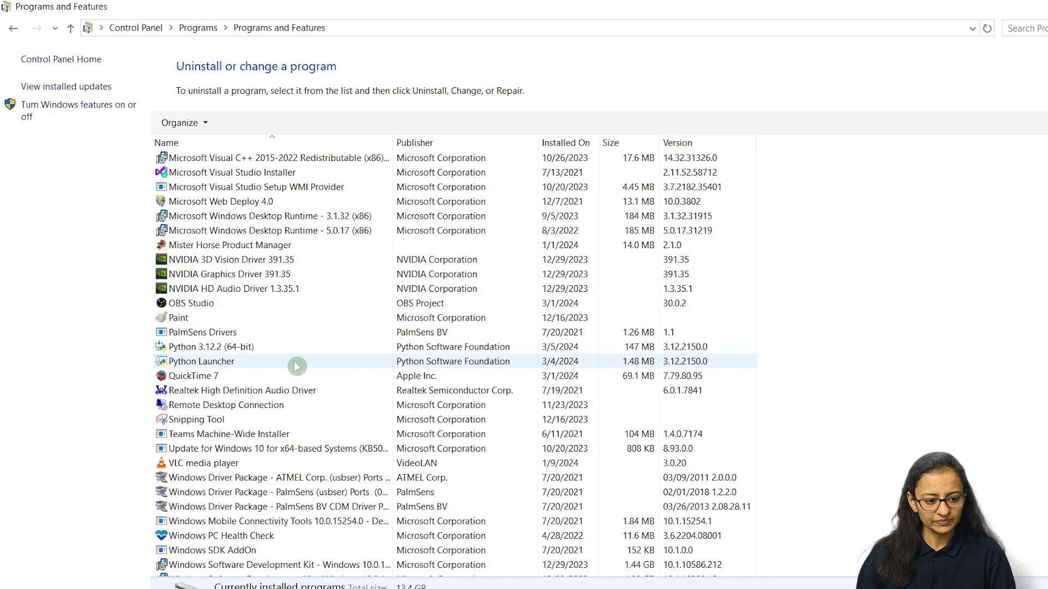
{"action": "double_click", "coordinate": [210, 301]}
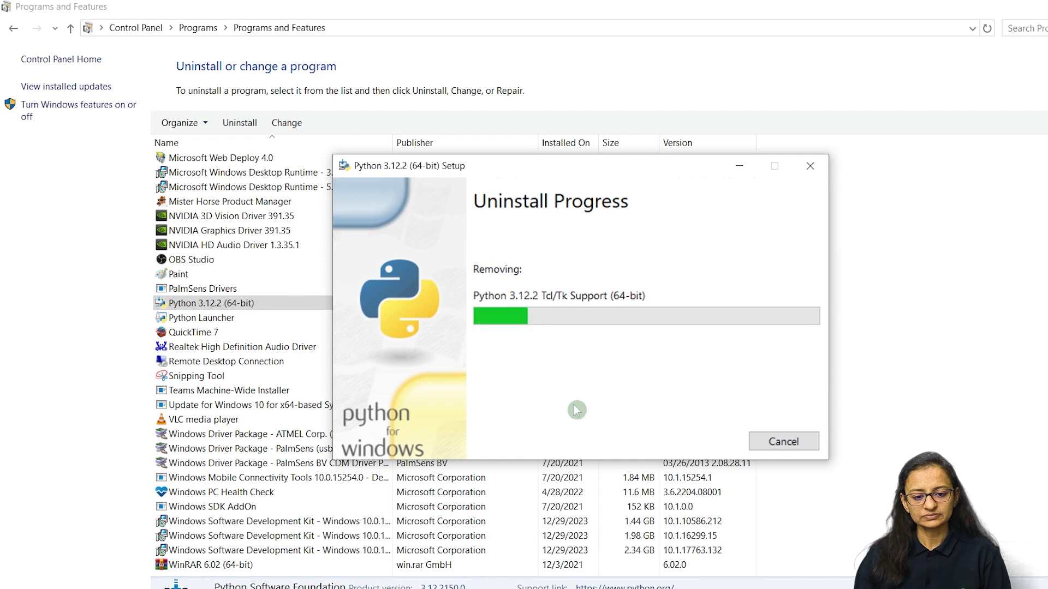
{"action": "mouse_move", "coordinate": [345, 588]}
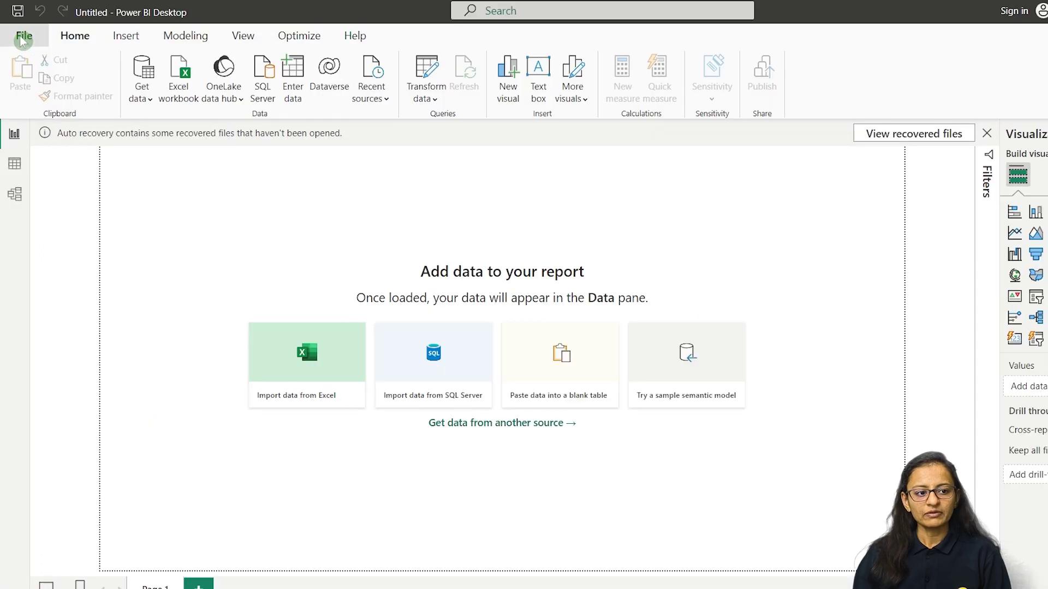
Reopen Power BI's Python scripting options and confirm the home directory is now Other with a blank path
{"action": "left_click", "coordinate": [23, 39]}
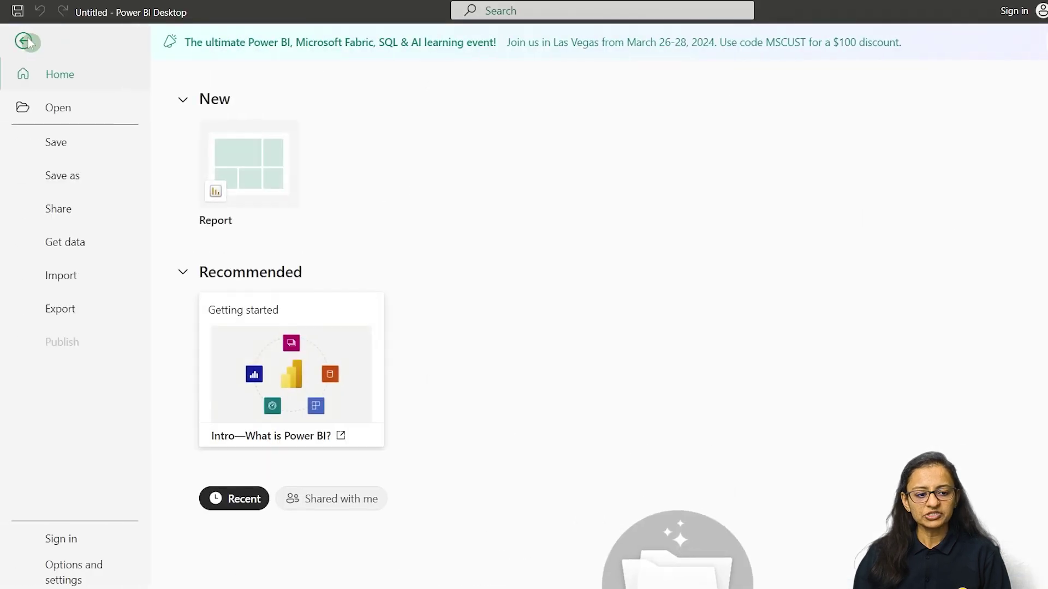
{"action": "left_click", "coordinate": [63, 570]}
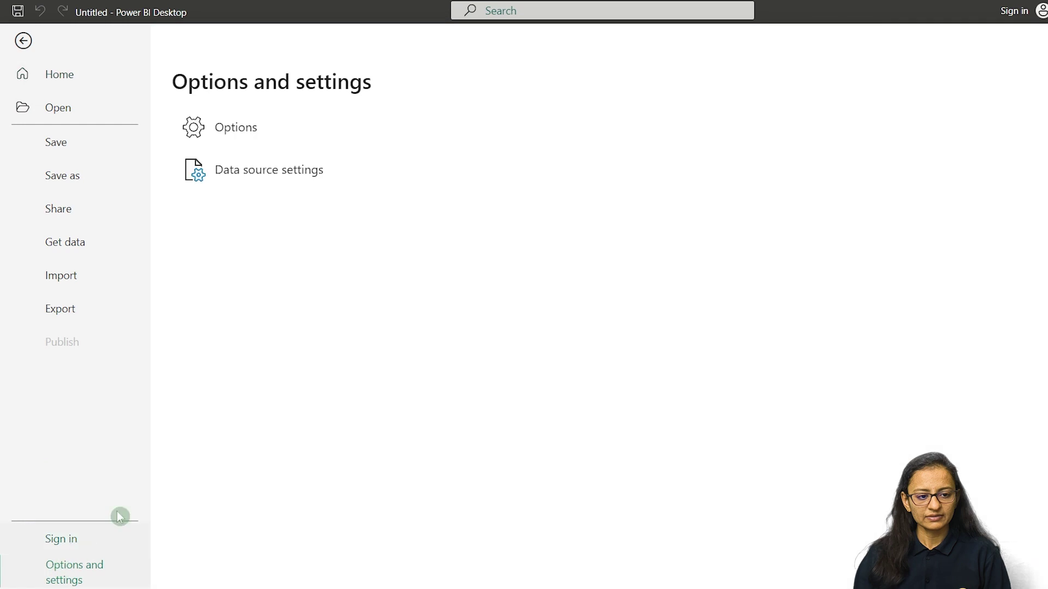
{"action": "left_click", "coordinate": [206, 125]}
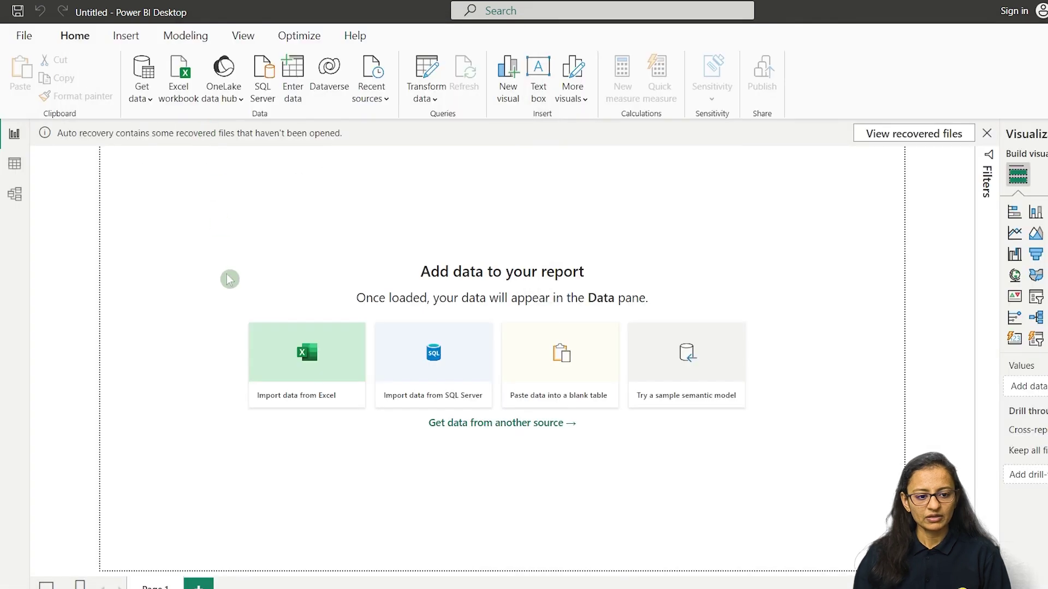
{"action": "left_click", "coordinate": [272, 179]}
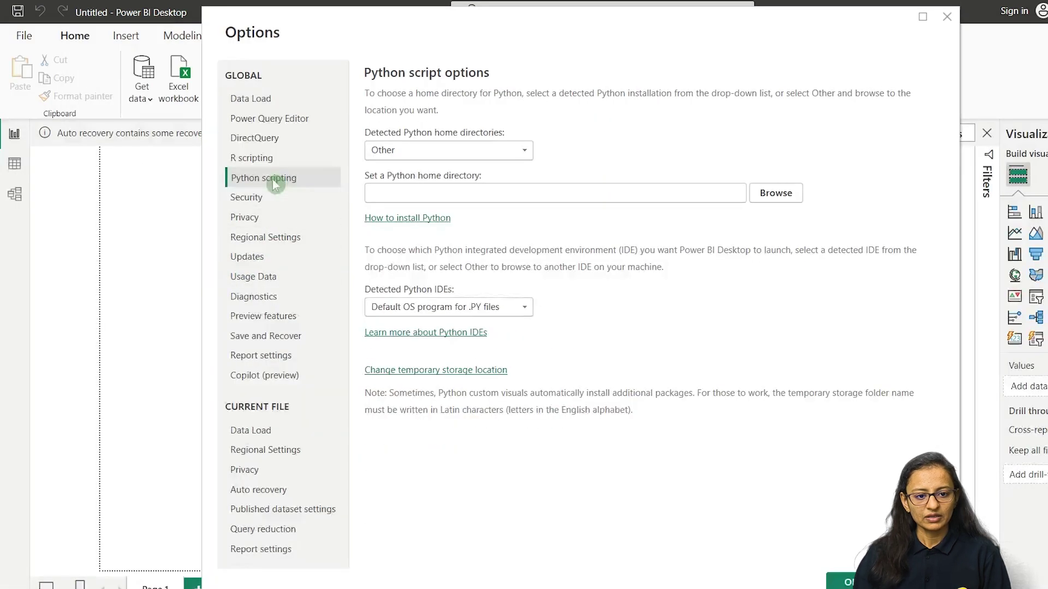
{"action": "left_click", "coordinate": [407, 203]}
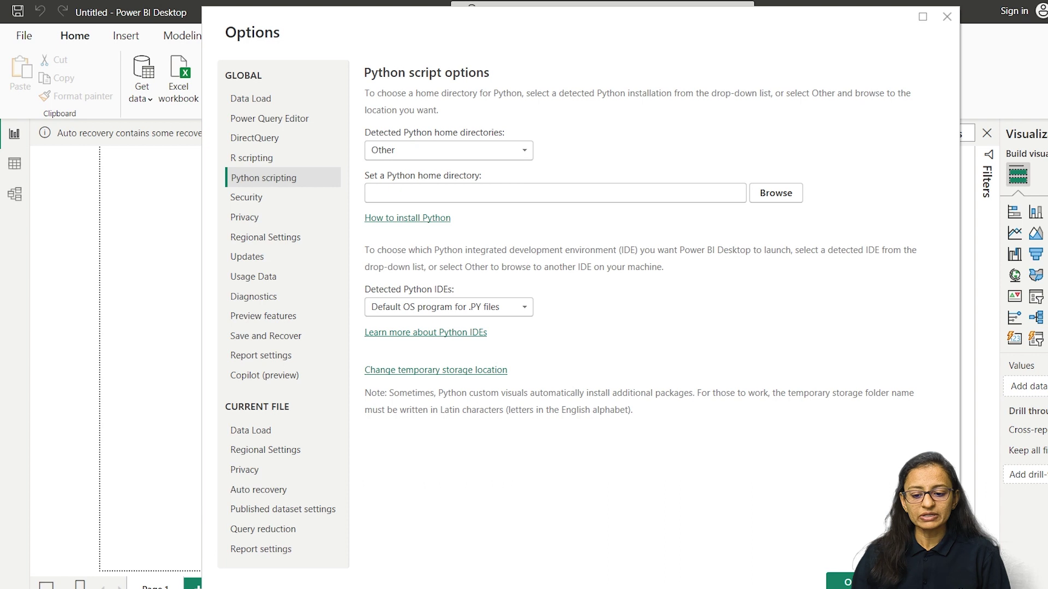
Close the Options dialog and search Google for python in Chrome
{"action": "key", "text": "Escape"}
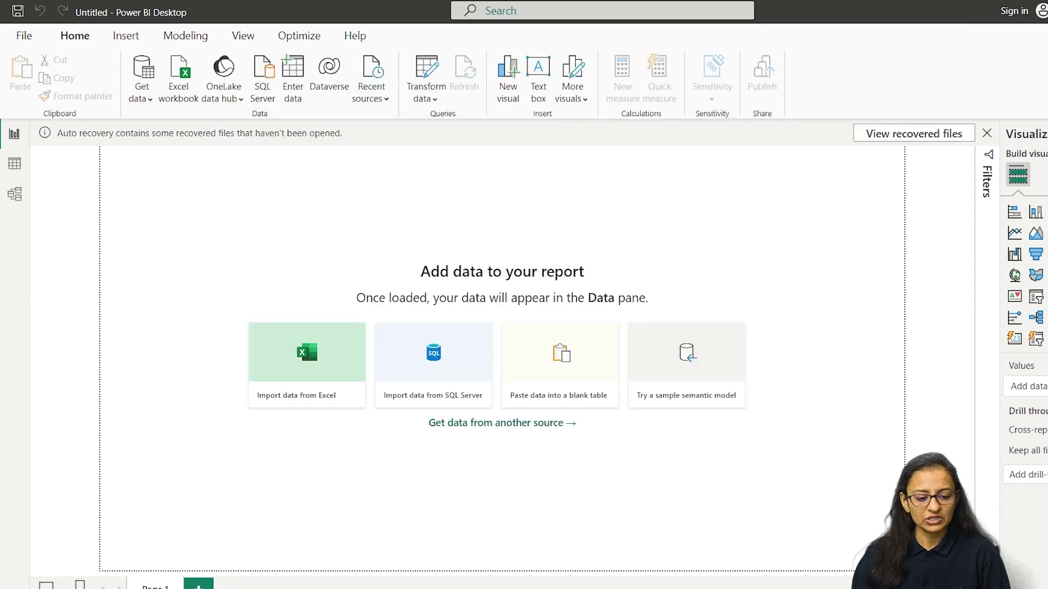
{"action": "key", "text": "super"}
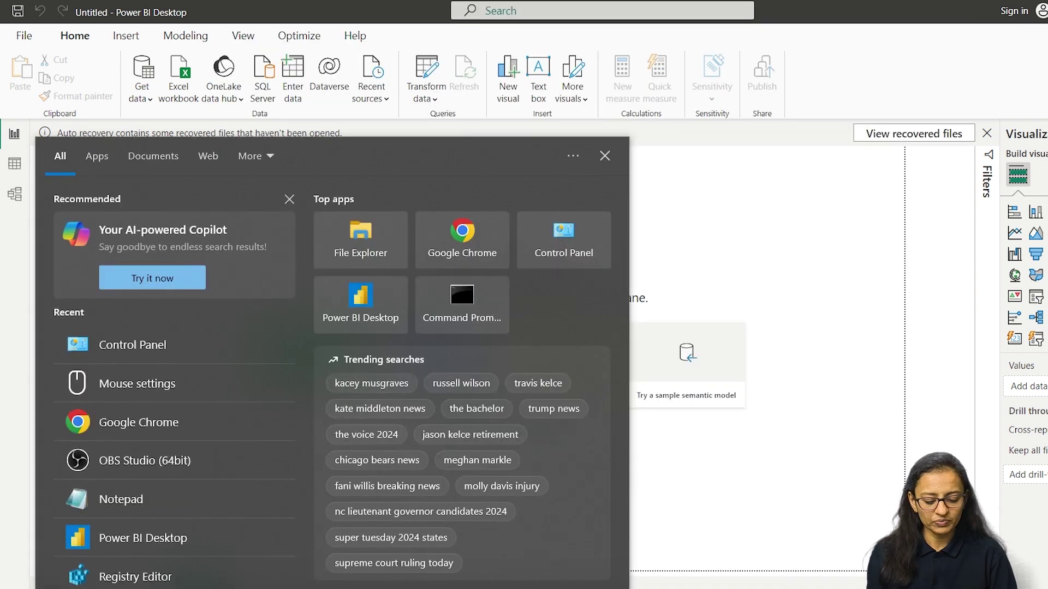
{"action": "type", "text": "ch"}
{"action": "key", "text": "Return"}
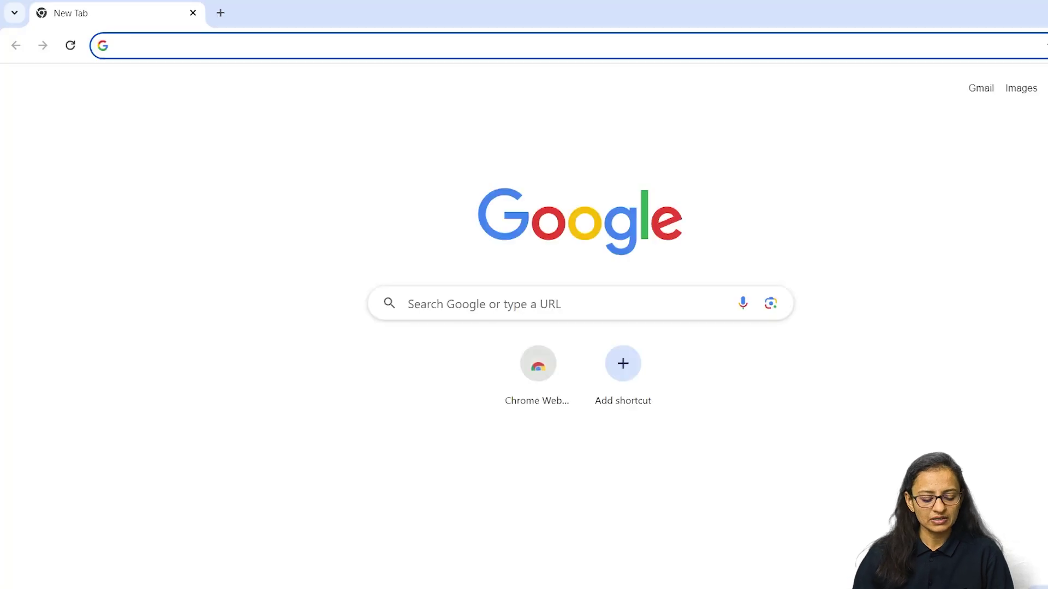
{"action": "type", "text": "pyh"}
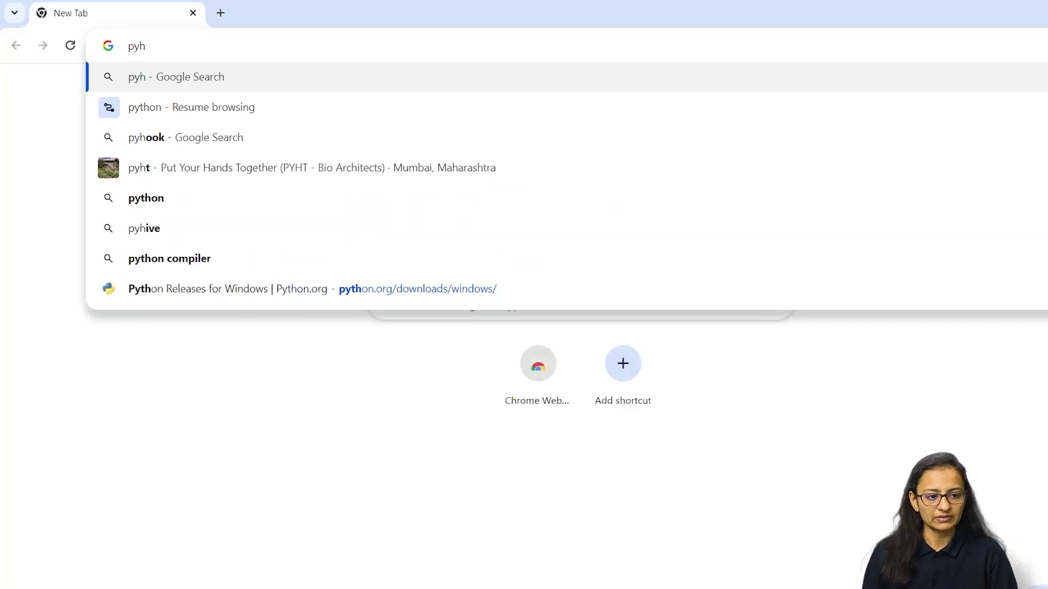
{"action": "key", "text": "Down"}
{"action": "key", "text": "Return"}
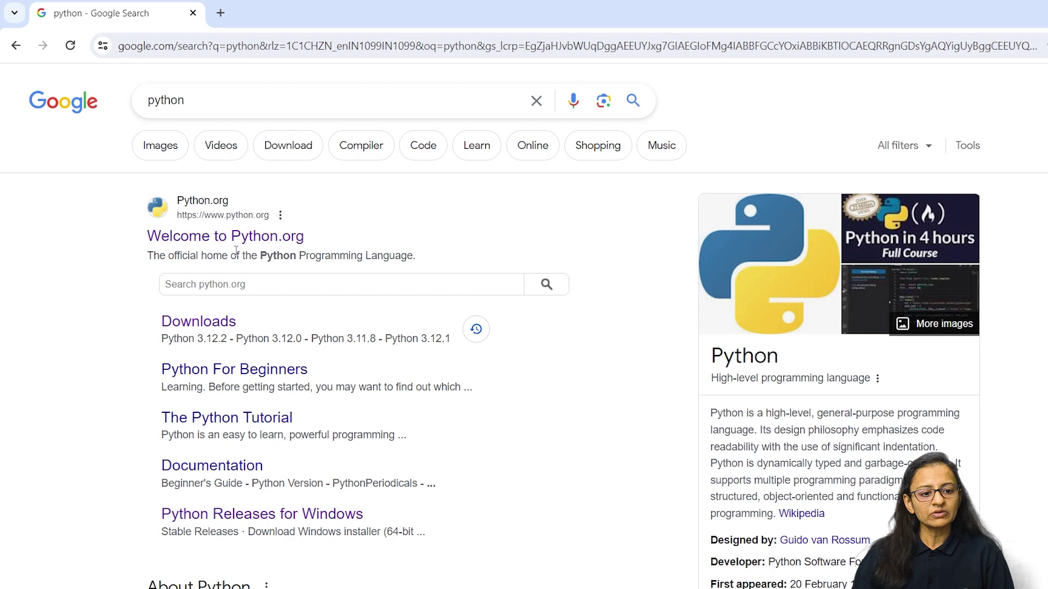
Navigate python.org Downloads > Windows to the Python 3.12.2 release page
{"action": "left_click", "coordinate": [234, 239]}
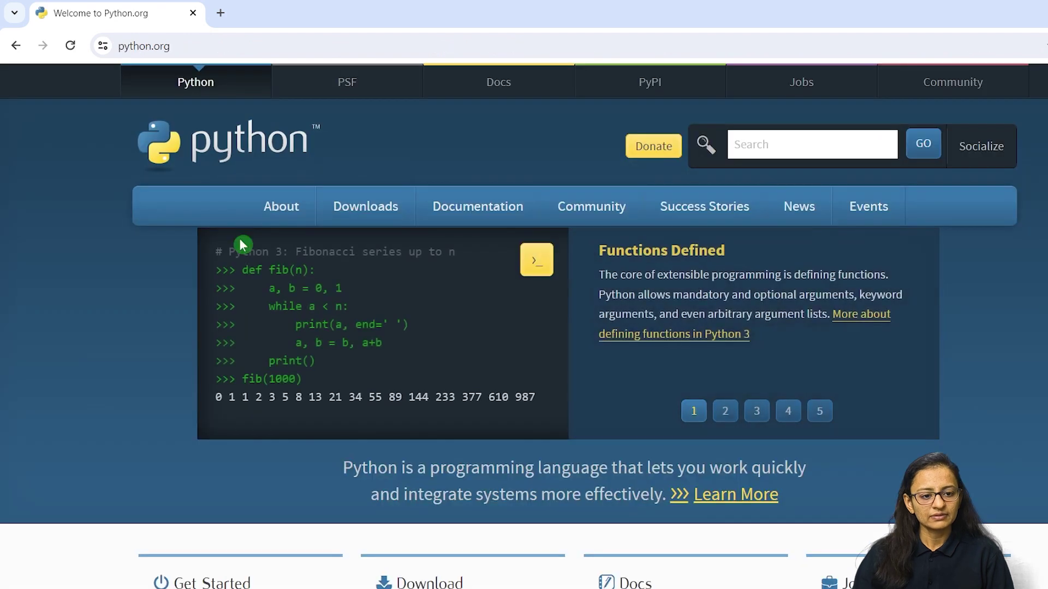
{"action": "mouse_move", "coordinate": [391, 232]}
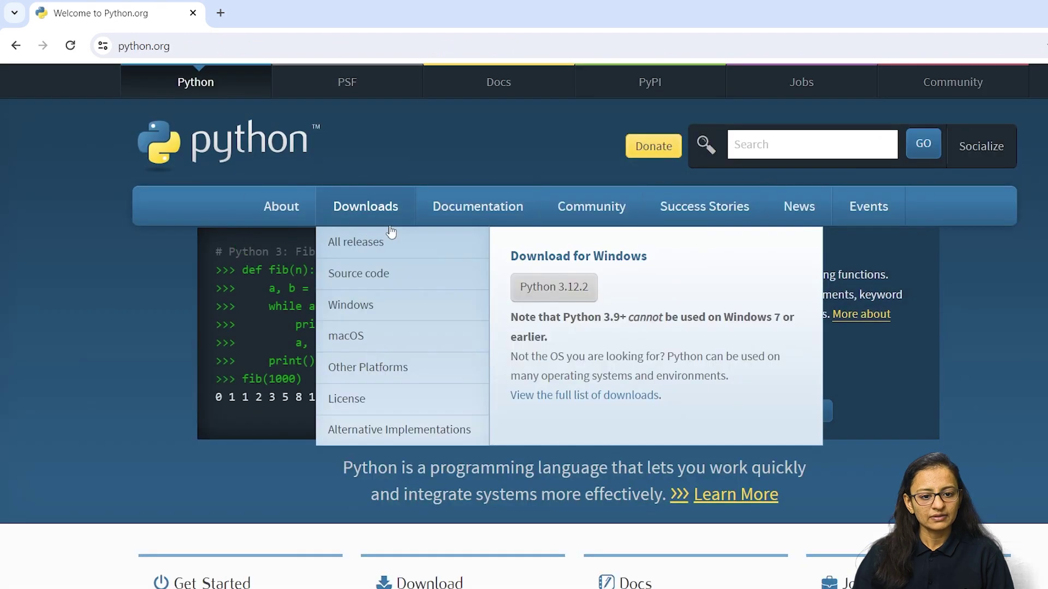
{"action": "left_click", "coordinate": [376, 214]}
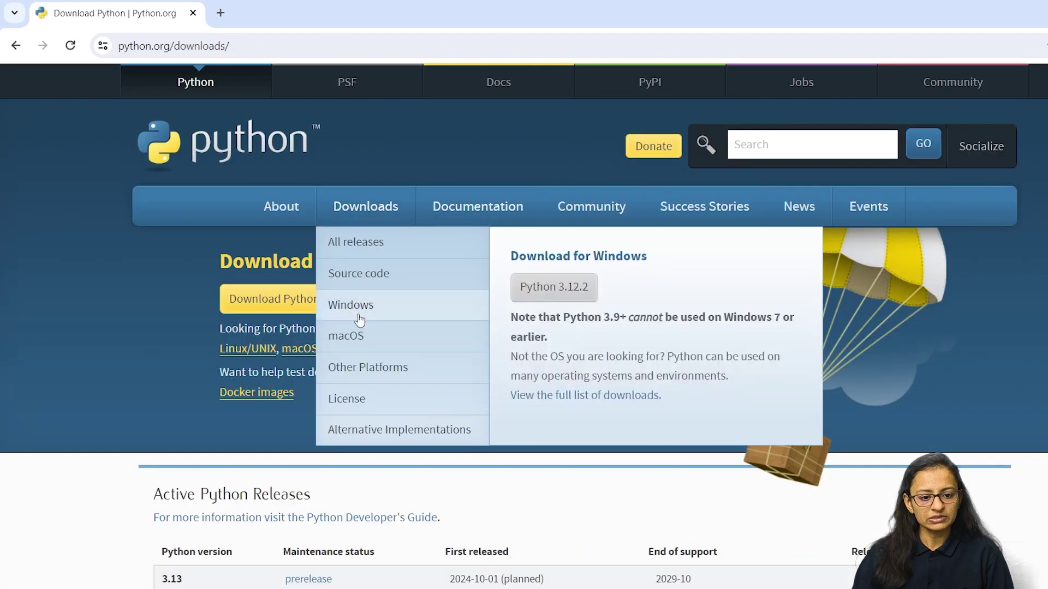
{"action": "left_click", "coordinate": [359, 319]}
{"action": "scroll", "coordinate": [360, 306], "scroll_direction": "down", "scroll_amount": 5}
{"action": "scroll", "coordinate": [262, 305], "scroll_direction": "up", "scroll_amount": 4}
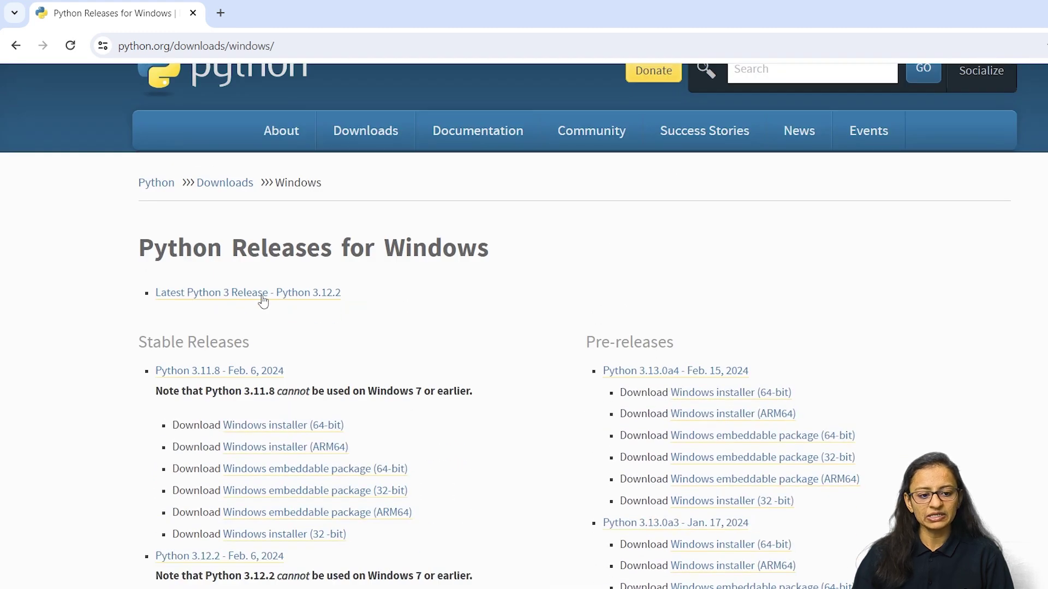
{"action": "left_click", "coordinate": [263, 298]}
Download the Windows installer (64-bit), python-3.12.2-amd64.exe
{"action": "scroll", "coordinate": [262, 297], "scroll_direction": "down", "scroll_amount": 8}
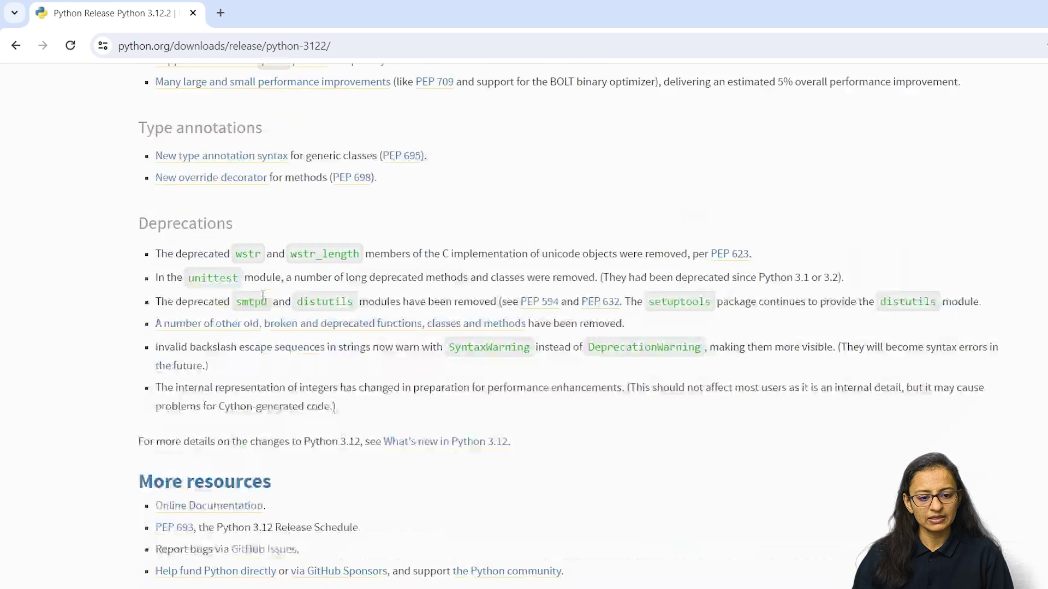
{"action": "scroll", "coordinate": [263, 296], "scroll_direction": "down", "scroll_amount": 8}
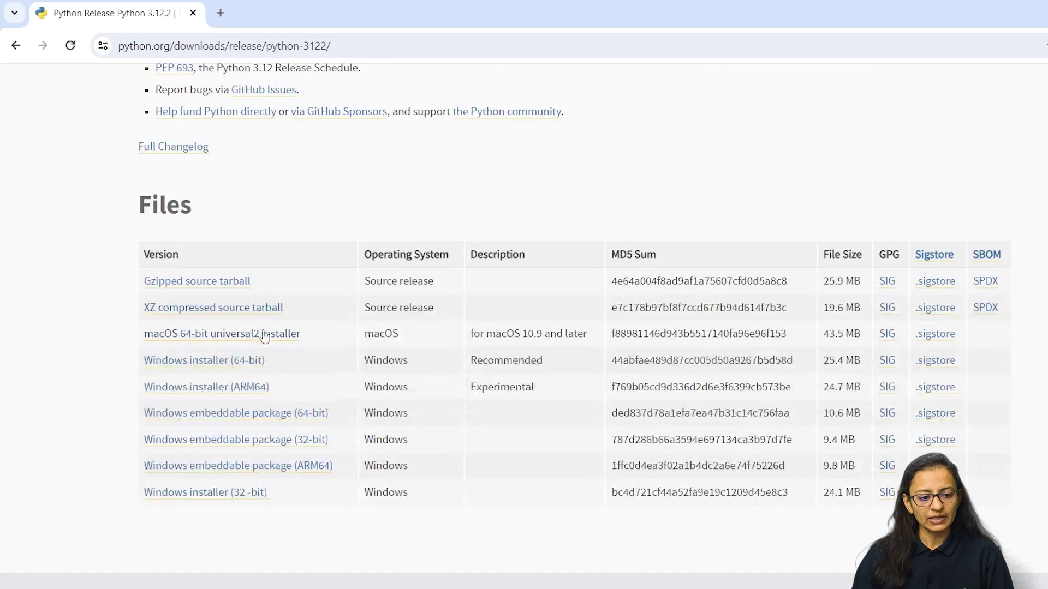
{"action": "left_click", "coordinate": [212, 362]}
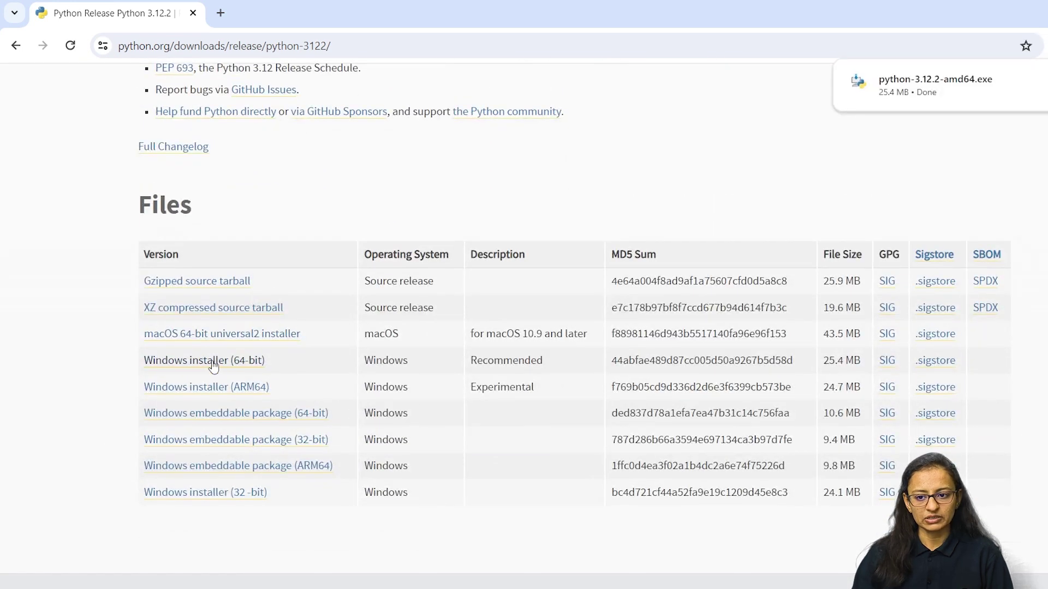
{"action": "left_click", "coordinate": [922, 94]}
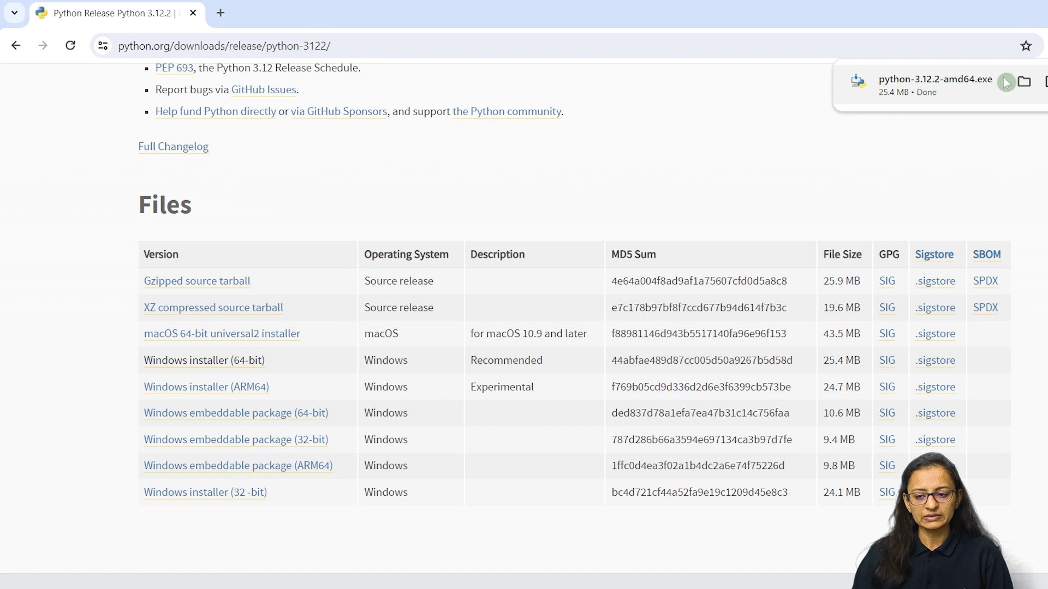
Run python-3.12.2-amd64.exe from Downloads, install Python with default settings, and close setup
{"action": "left_click", "coordinate": [1024, 83]}
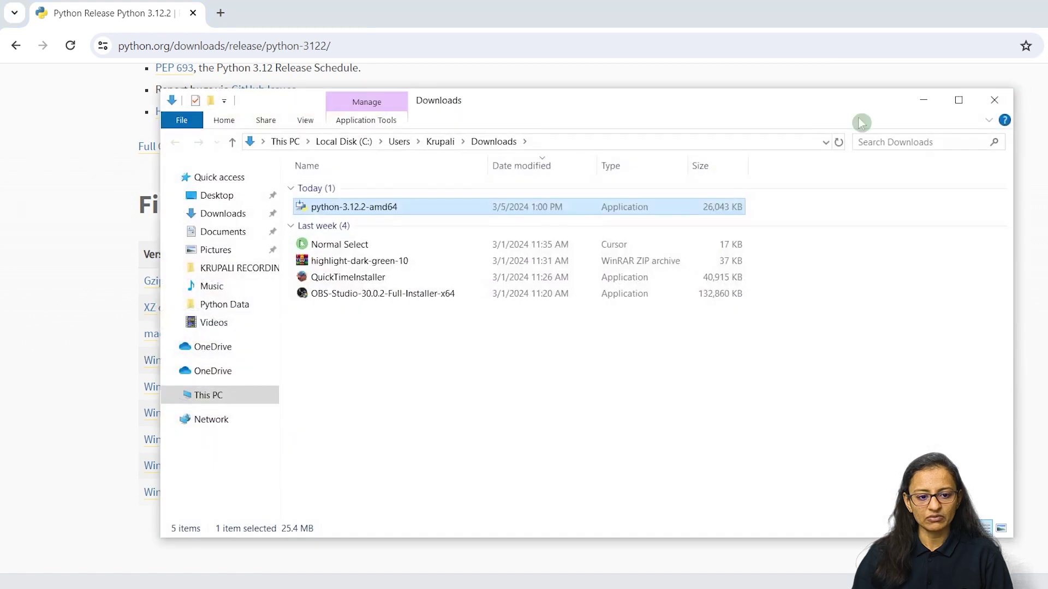
{"action": "double_click", "coordinate": [368, 209]}
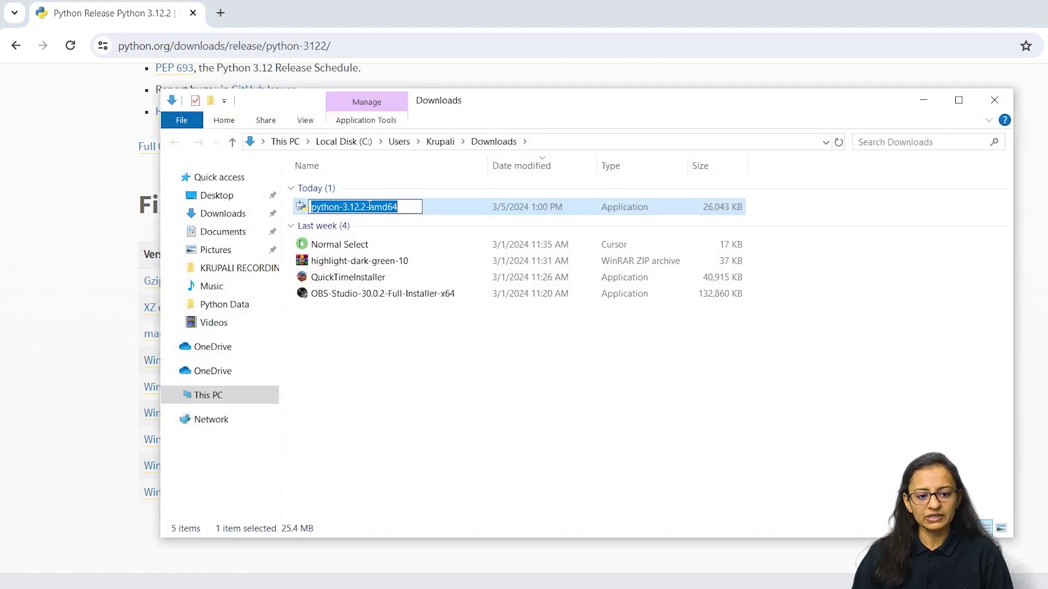
{"action": "double_click", "coordinate": [463, 209]}
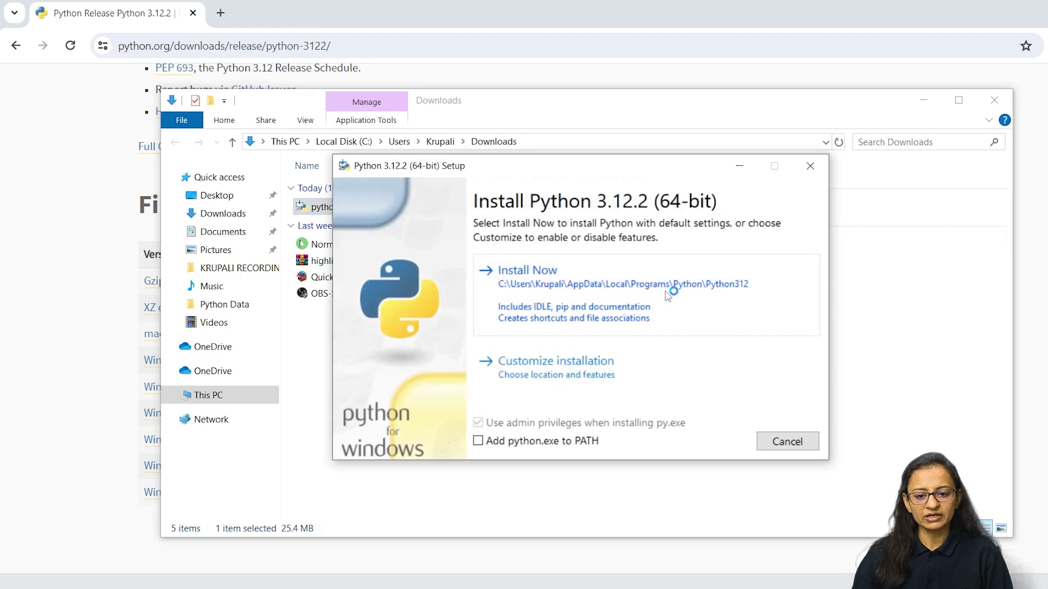
{"action": "left_click", "coordinate": [666, 287]}
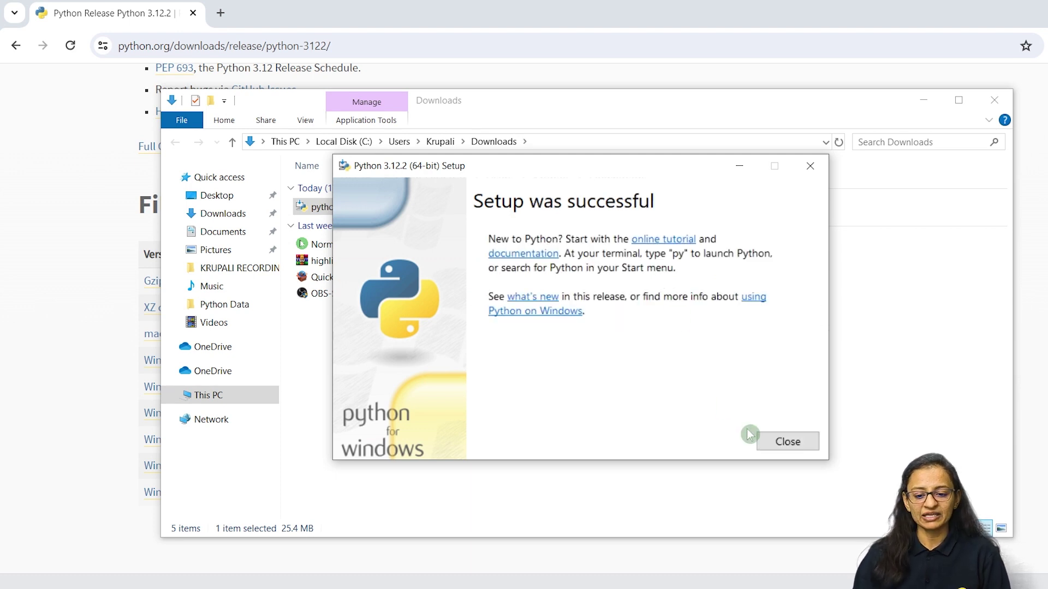
{"action": "left_click", "coordinate": [779, 442]}
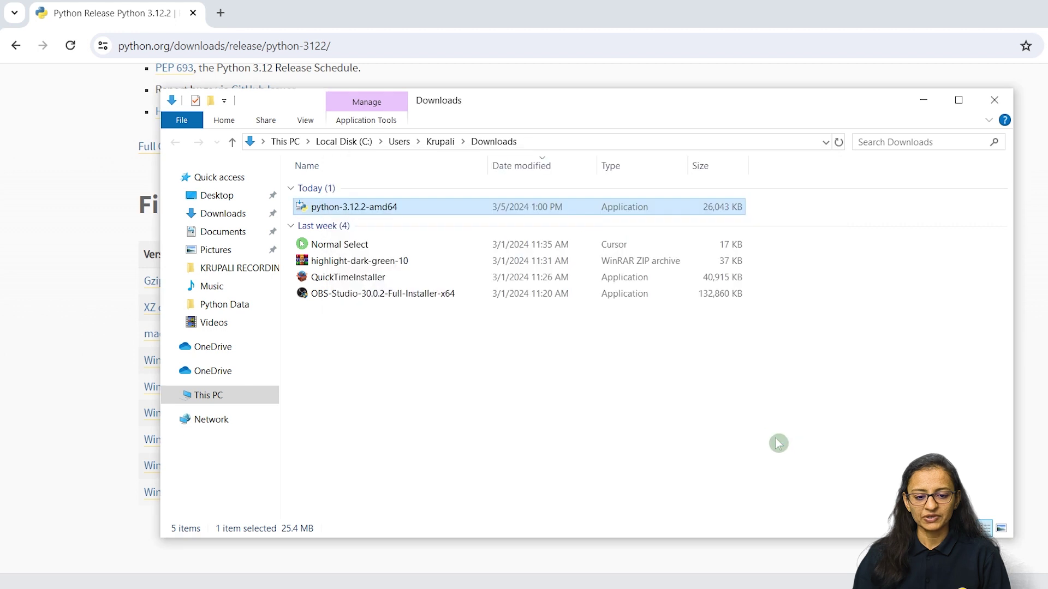
Close Downloads and reopen Power BI's Python scripting options, now detecting Local\Programs\Python
{"action": "left_click", "coordinate": [994, 100]}
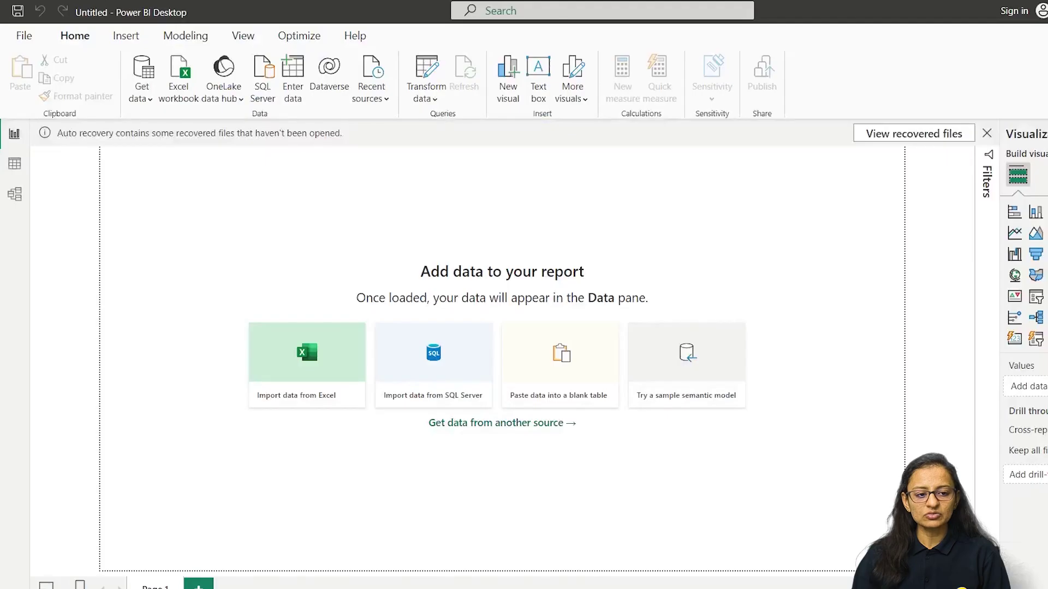
{"action": "left_click", "coordinate": [25, 36]}
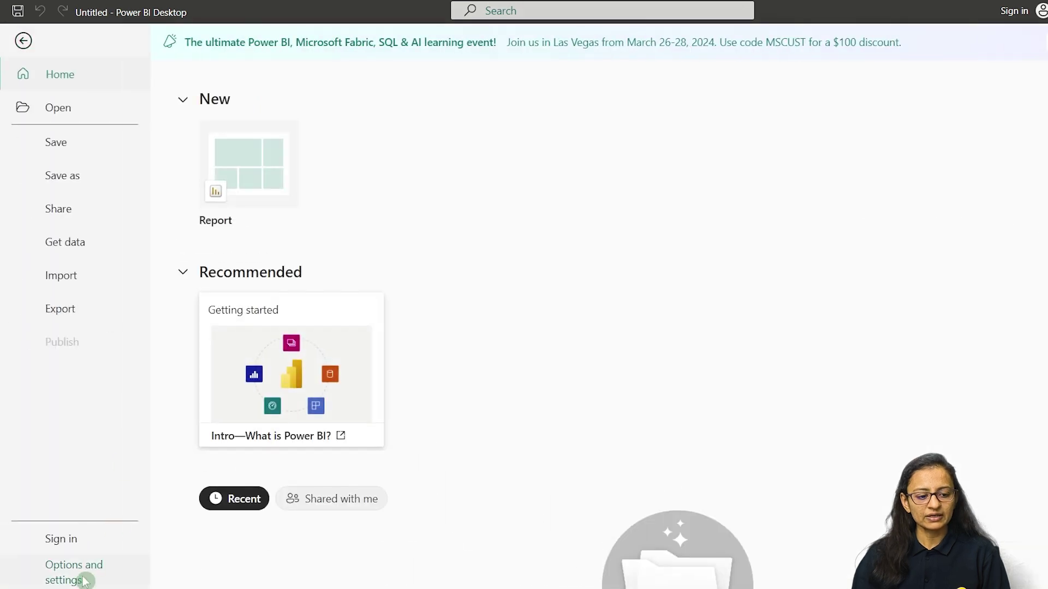
{"action": "left_click", "coordinate": [80, 574]}
{"action": "left_click", "coordinate": [236, 129]}
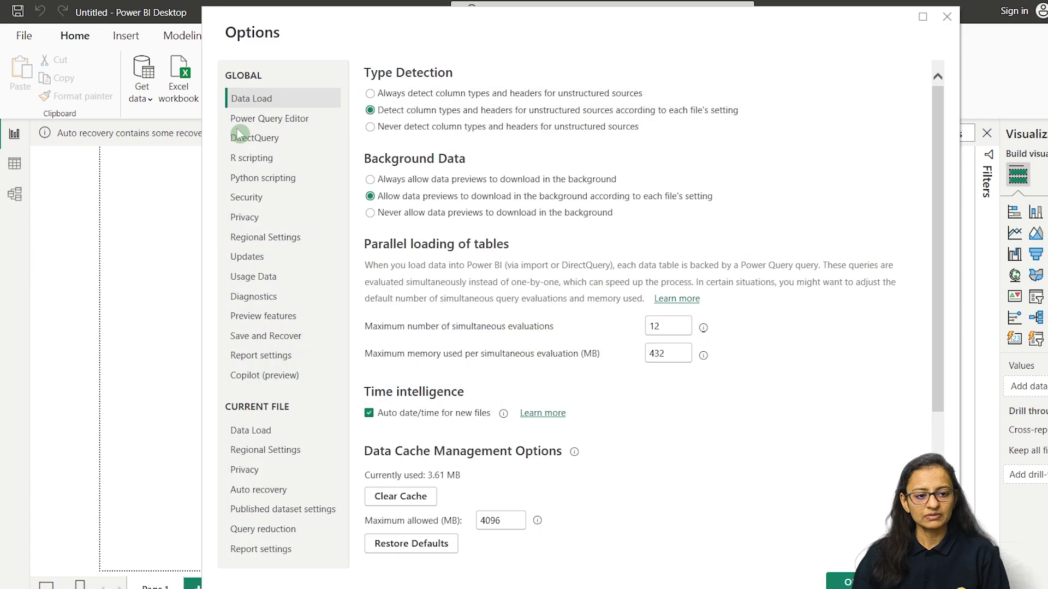
{"action": "left_click", "coordinate": [264, 179]}
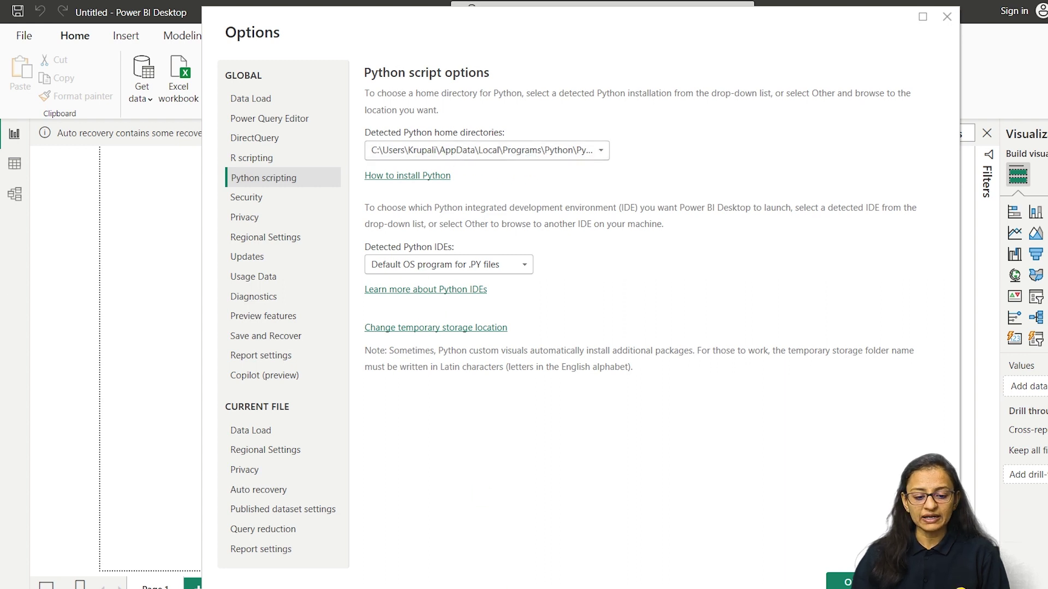
Open the user's home folder on C: in File Explorer and turn on Hidden items
{"action": "key", "text": "super+e"}
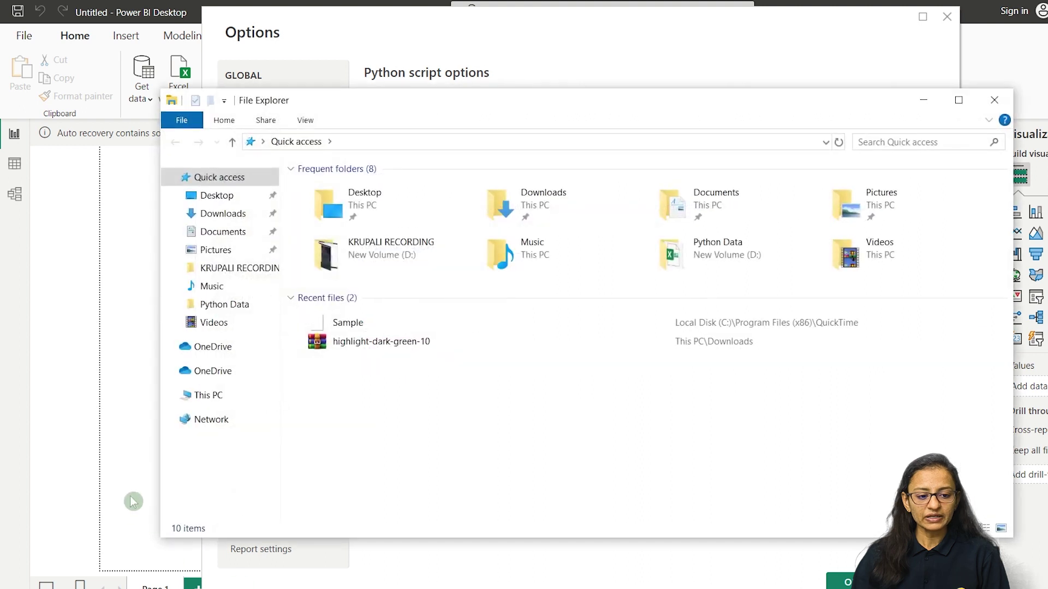
{"action": "left_click", "coordinate": [69, 432]}
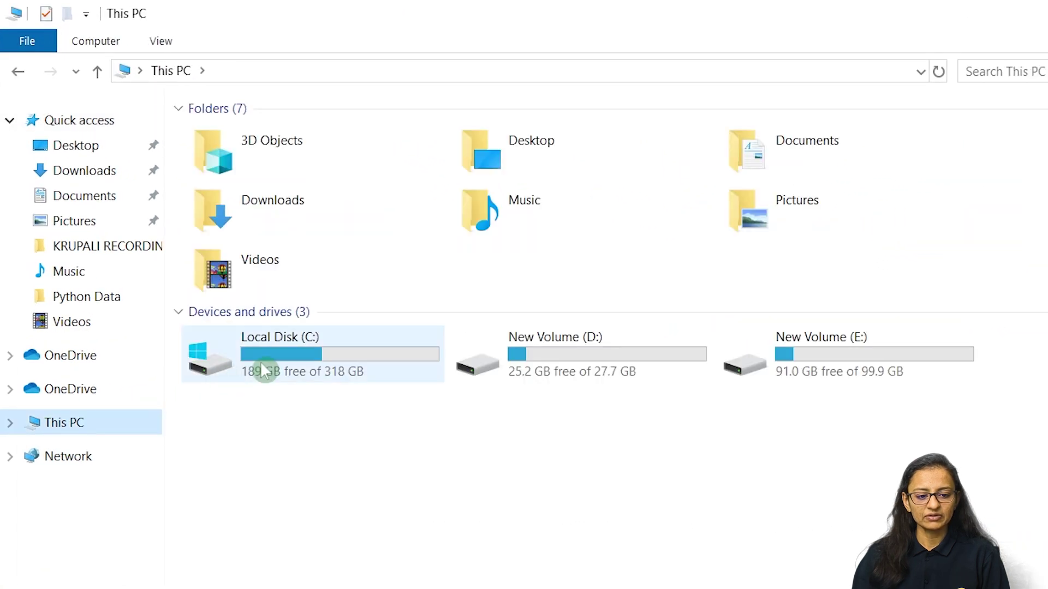
{"action": "double_click", "coordinate": [260, 361]}
{"action": "double_click", "coordinate": [238, 295]}
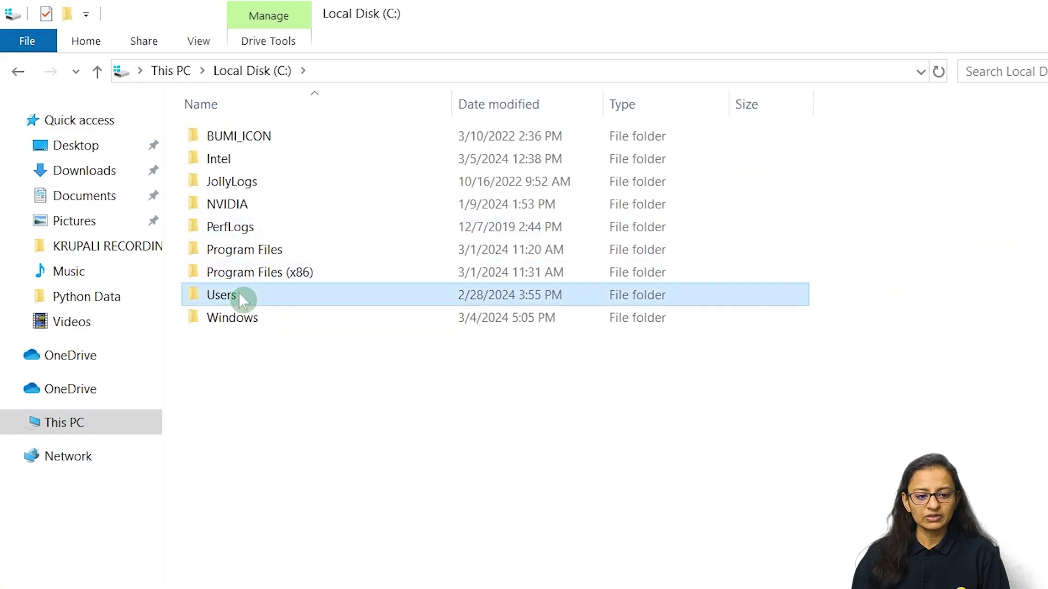
{"action": "double_click", "coordinate": [251, 186]}
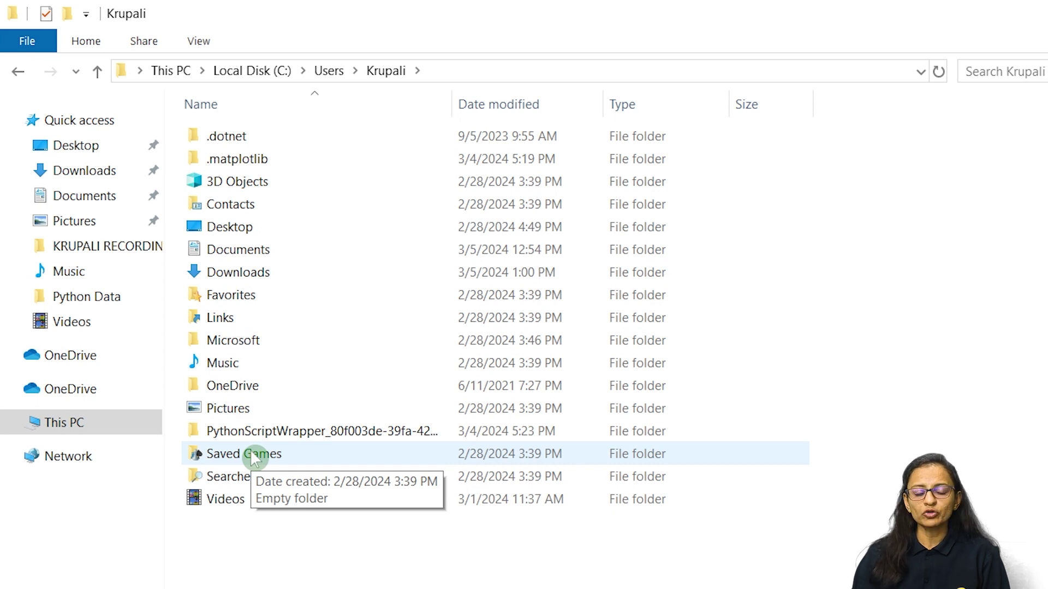
{"action": "left_click", "coordinate": [201, 43]}
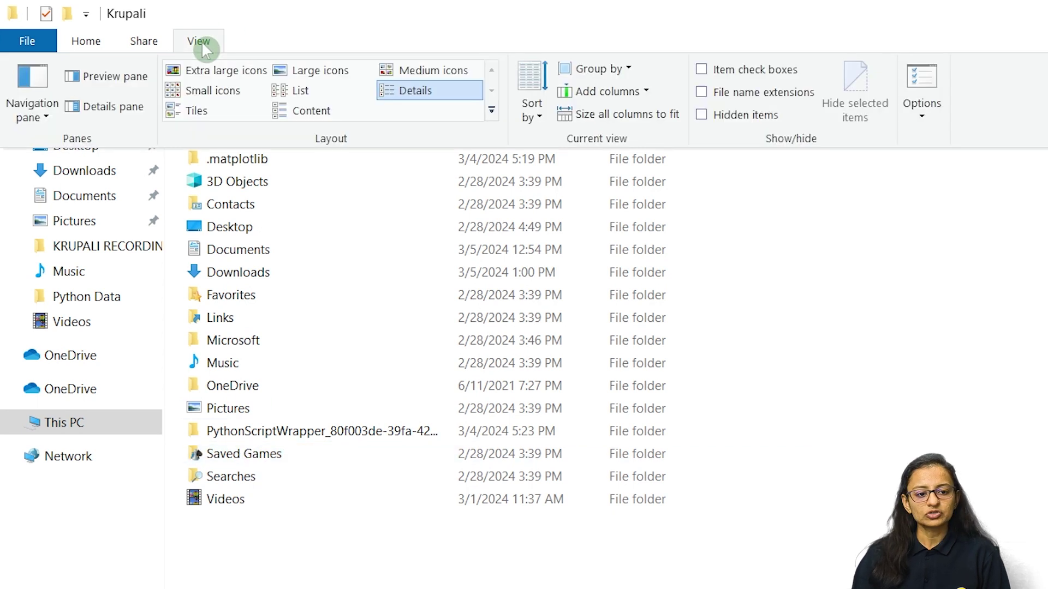
{"action": "left_click", "coordinate": [702, 115]}
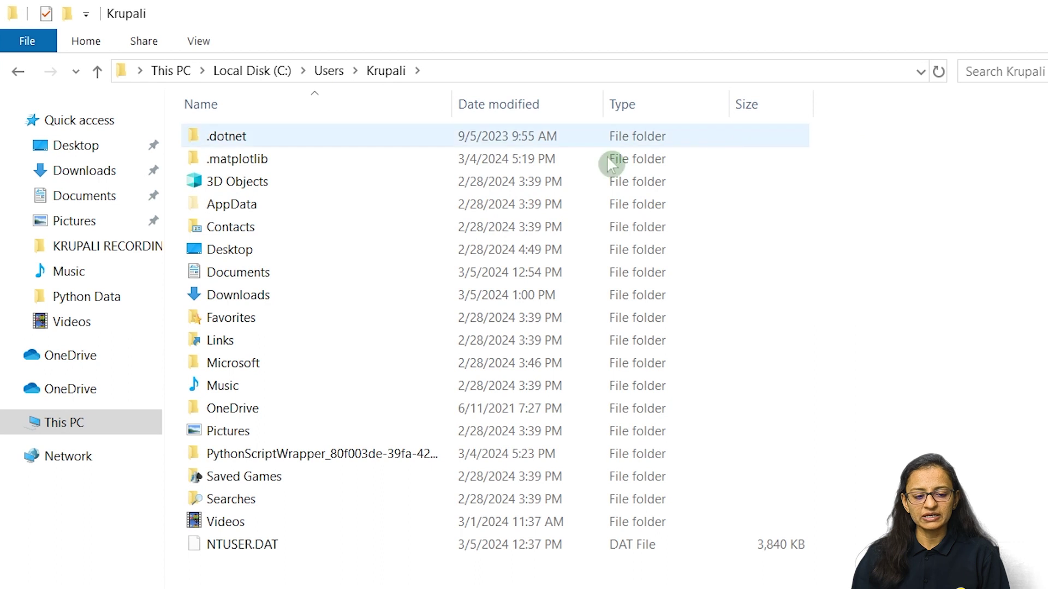
Browse AppData\Local\Programs\Python\Python312\Scripts, then go back to Python312
{"action": "left_click", "coordinate": [239, 206]}
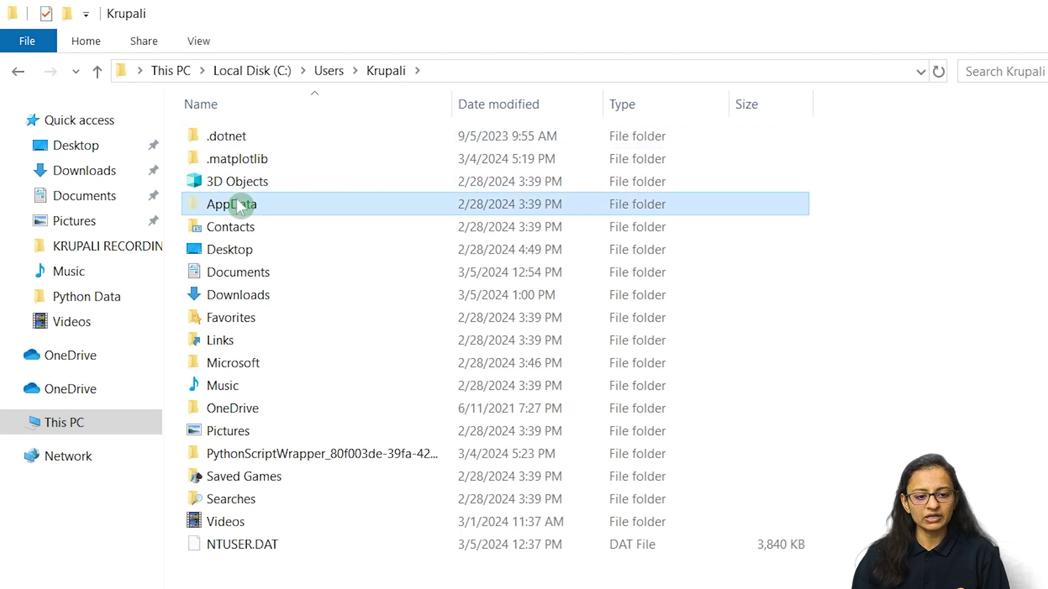
{"action": "double_click", "coordinate": [239, 207]}
{"action": "double_click", "coordinate": [230, 138]}
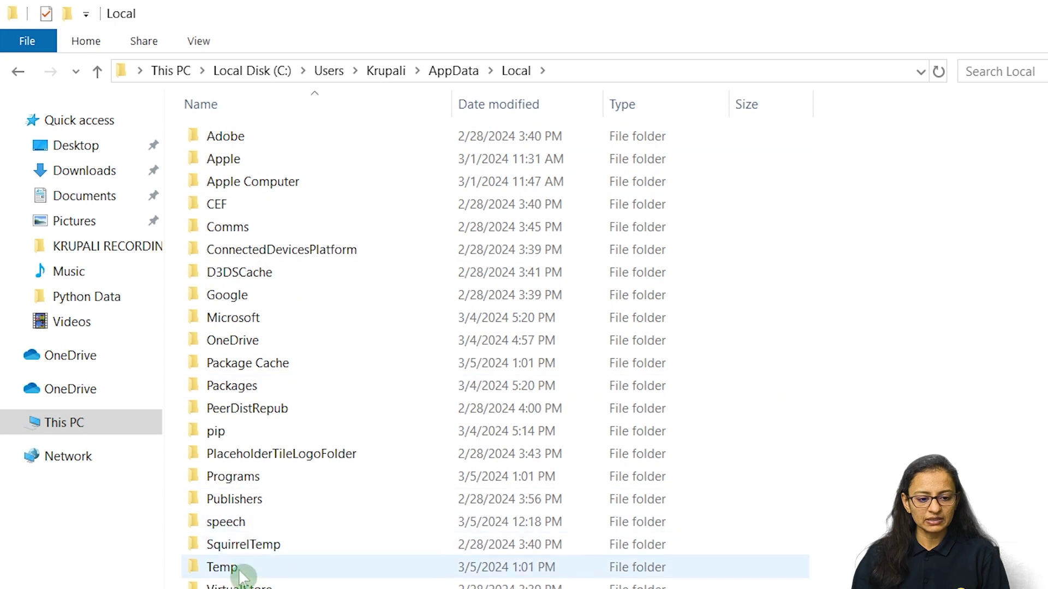
{"action": "double_click", "coordinate": [240, 477]}
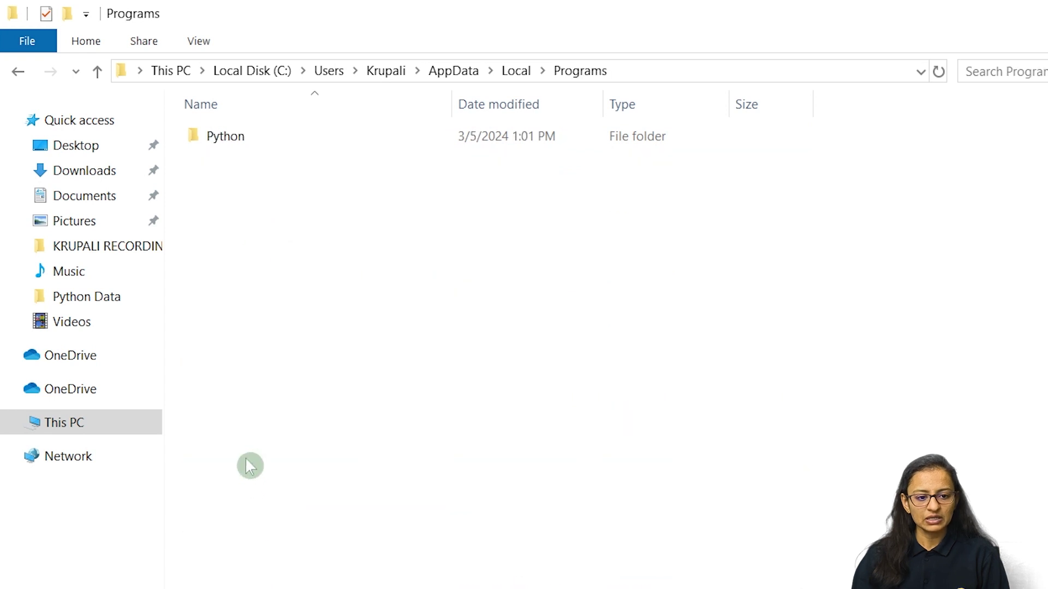
{"action": "double_click", "coordinate": [243, 139]}
{"action": "double_click", "coordinate": [243, 135]}
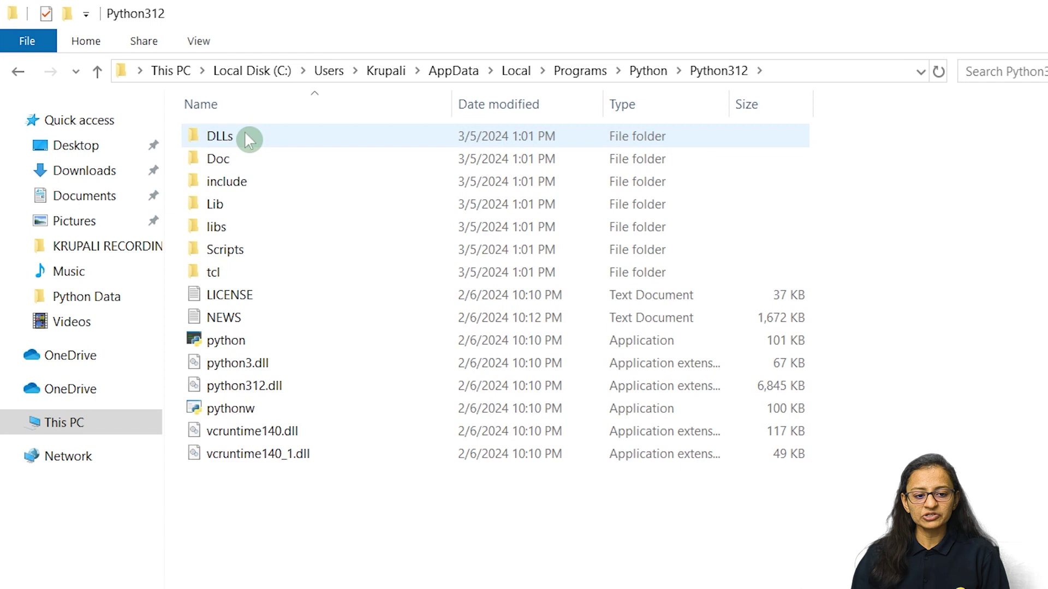
{"action": "double_click", "coordinate": [230, 255]}
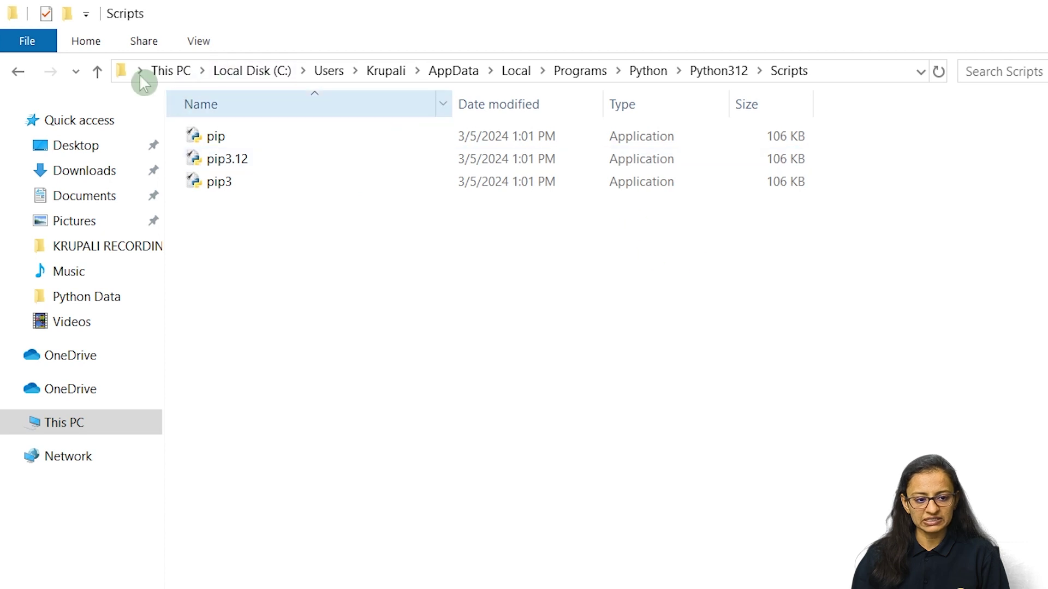
{"action": "left_click", "coordinate": [22, 73]}
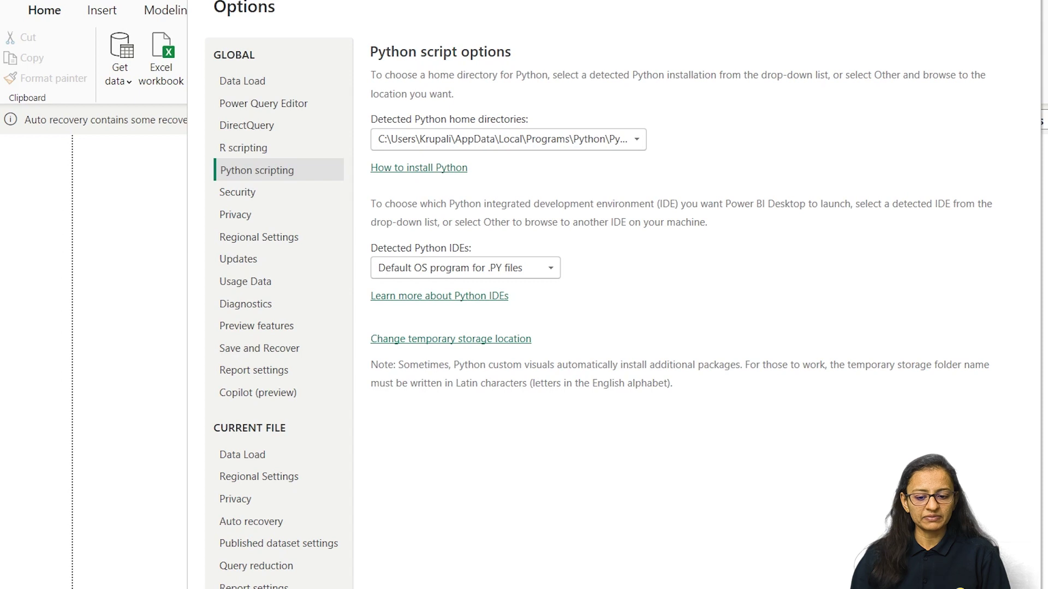
Add a Python script data source and paste pandas code reading customerTable from D:/Python Data/test.xlsx
{"action": "left_click", "coordinate": [203, 144]}
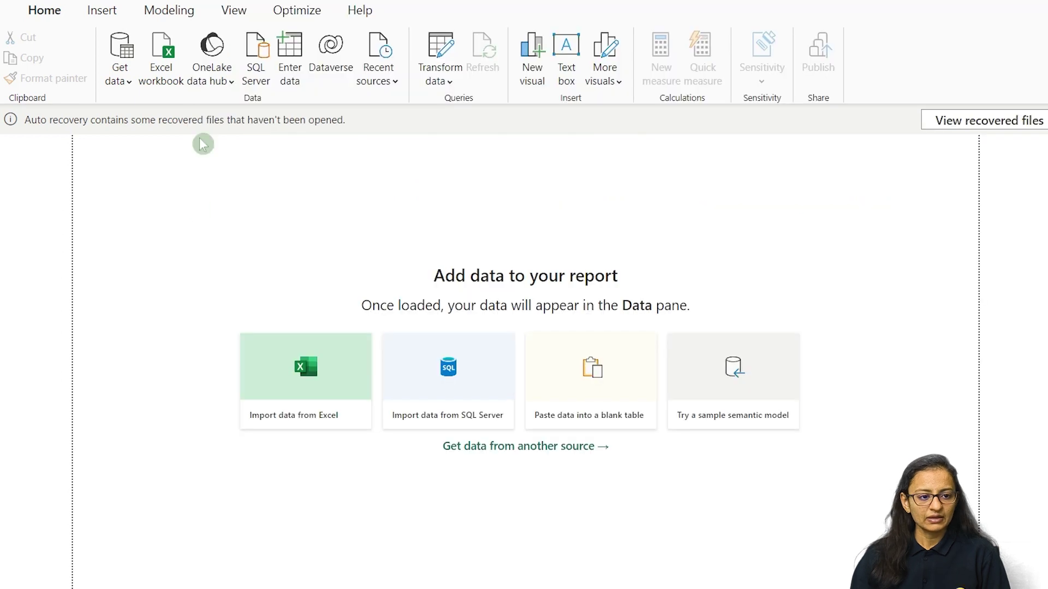
{"action": "left_click", "coordinate": [118, 76]}
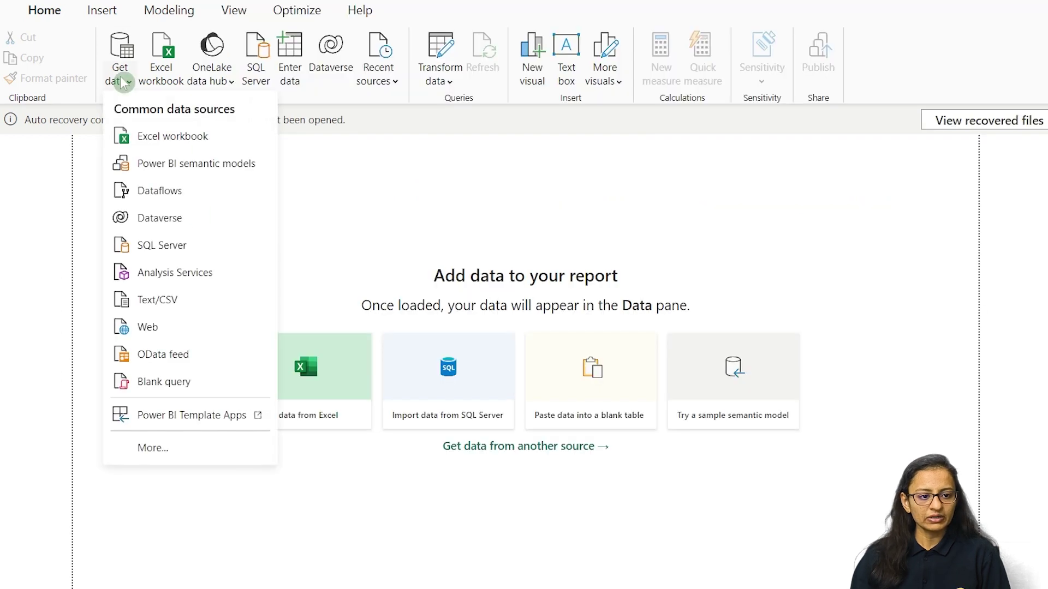
{"action": "left_click", "coordinate": [169, 450]}
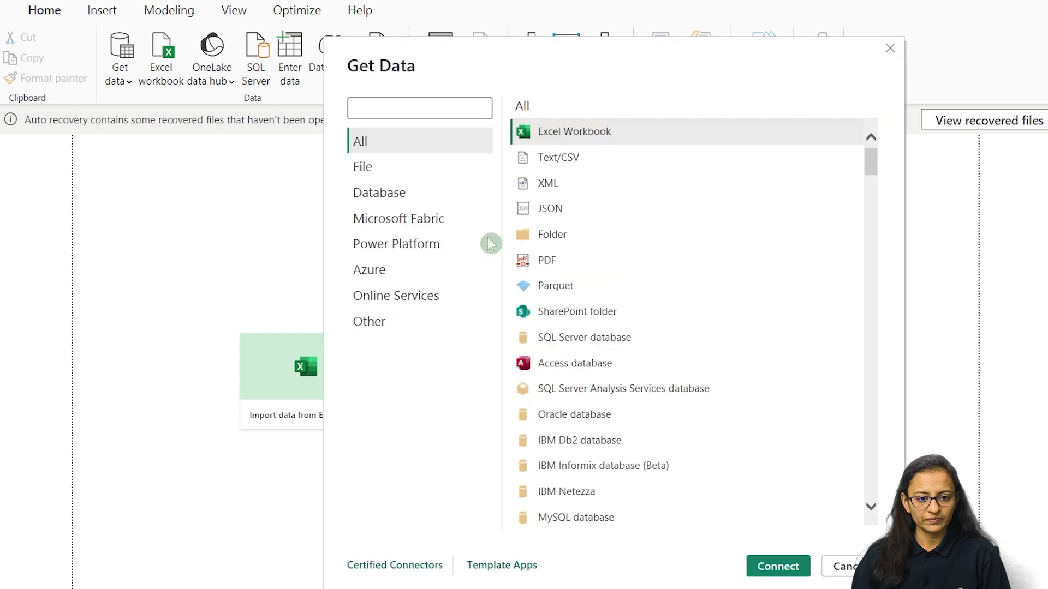
{"action": "type", "text": "python"}
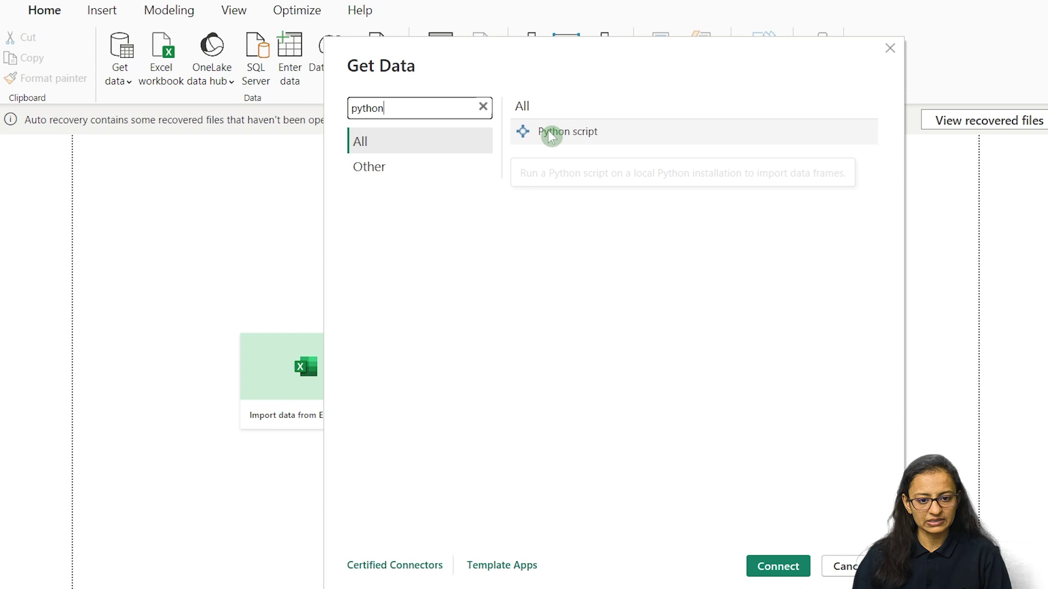
{"action": "left_click", "coordinate": [549, 130]}
{"action": "left_click", "coordinate": [778, 567]}
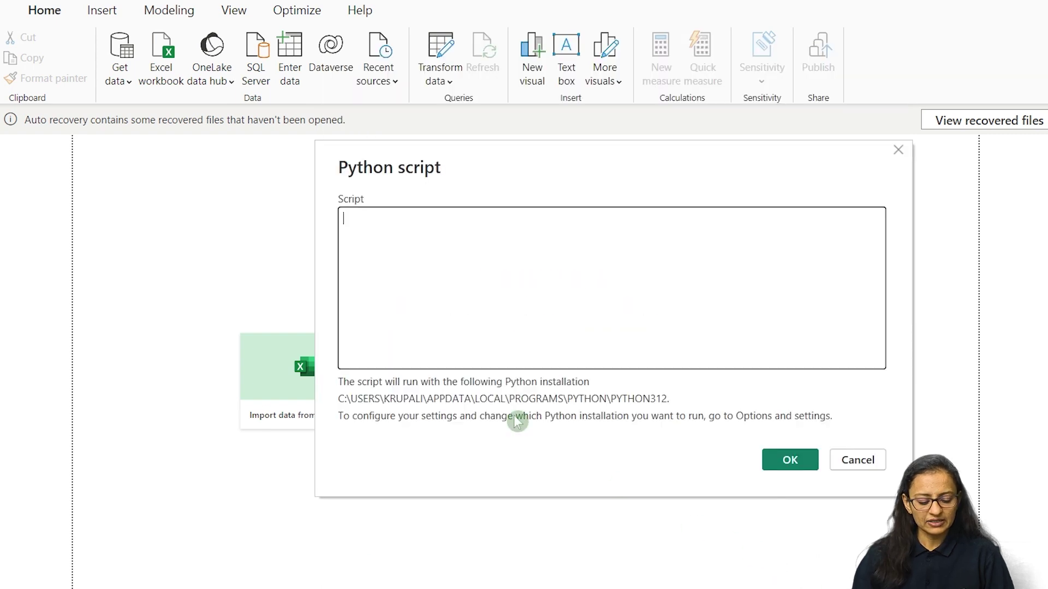
{"action": "type", "text": "import pandas as pd file = 'D:/Python Data/test.xlsx' data  = pd.ExcelFile(file) df_customer = pd.read_excel(data,'customerTable')"}
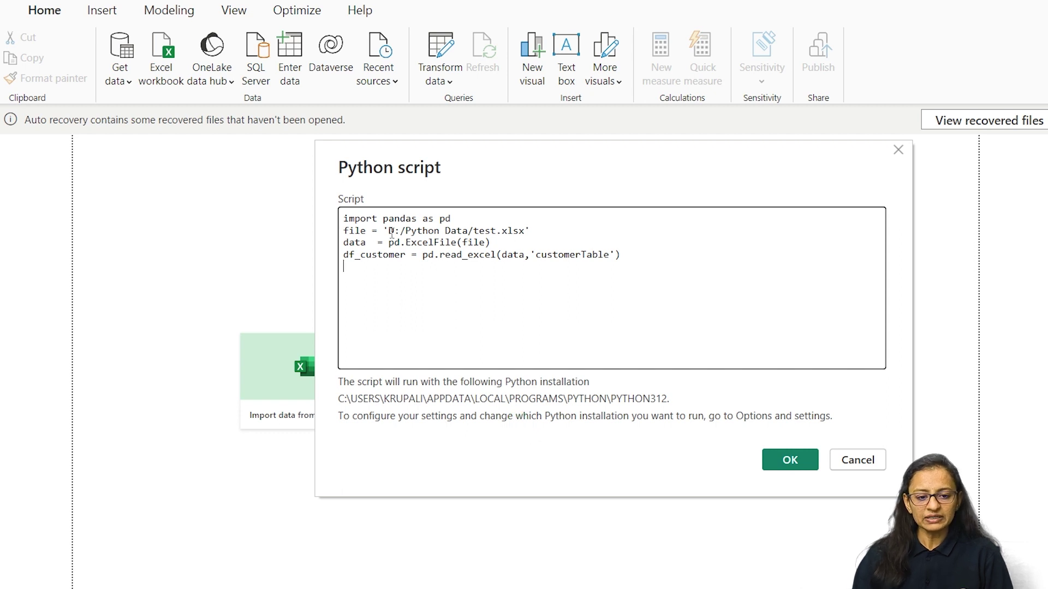
{"action": "left_click_drag", "start_coordinate": [473, 231], "coordinate": [523, 238]}
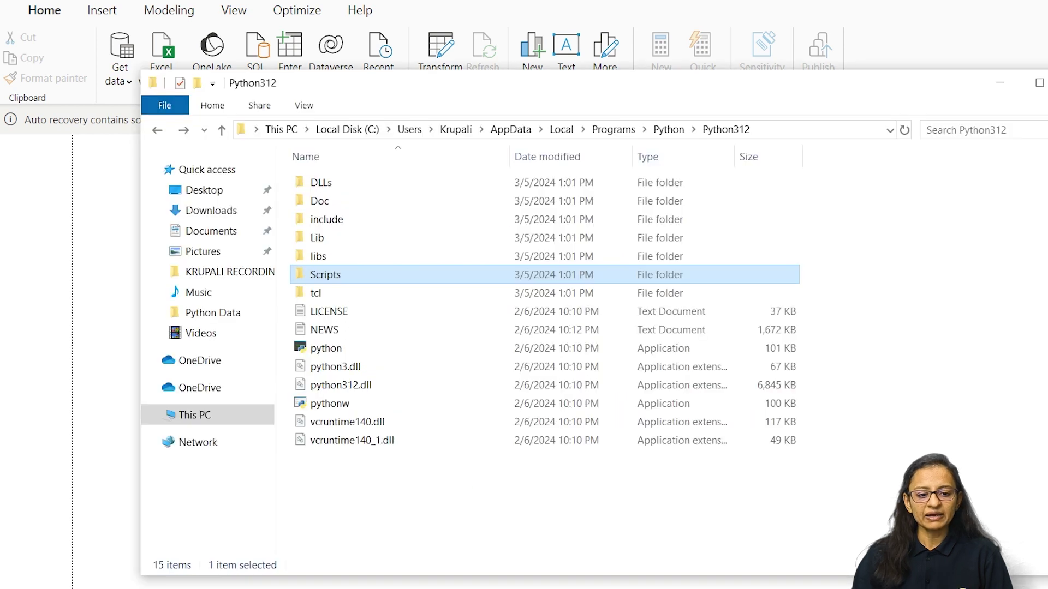
Confirm test.xlsx (1,433 KB) sits in D:\Python Data, then return to the script
{"action": "left_click", "coordinate": [206, 416]}
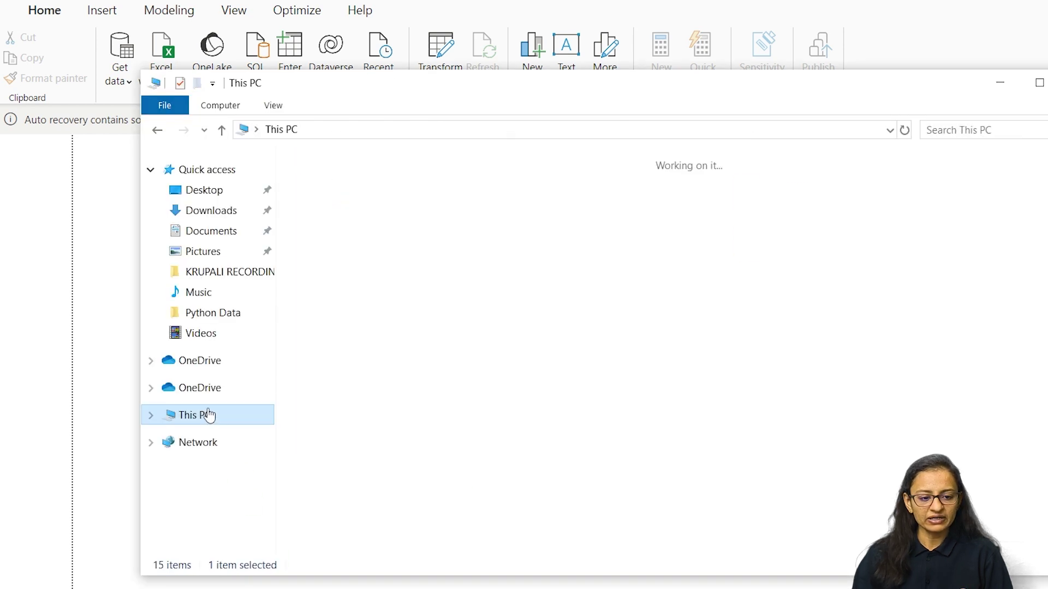
{"action": "left_click", "coordinate": [621, 360]}
{"action": "double_click", "coordinate": [620, 358]}
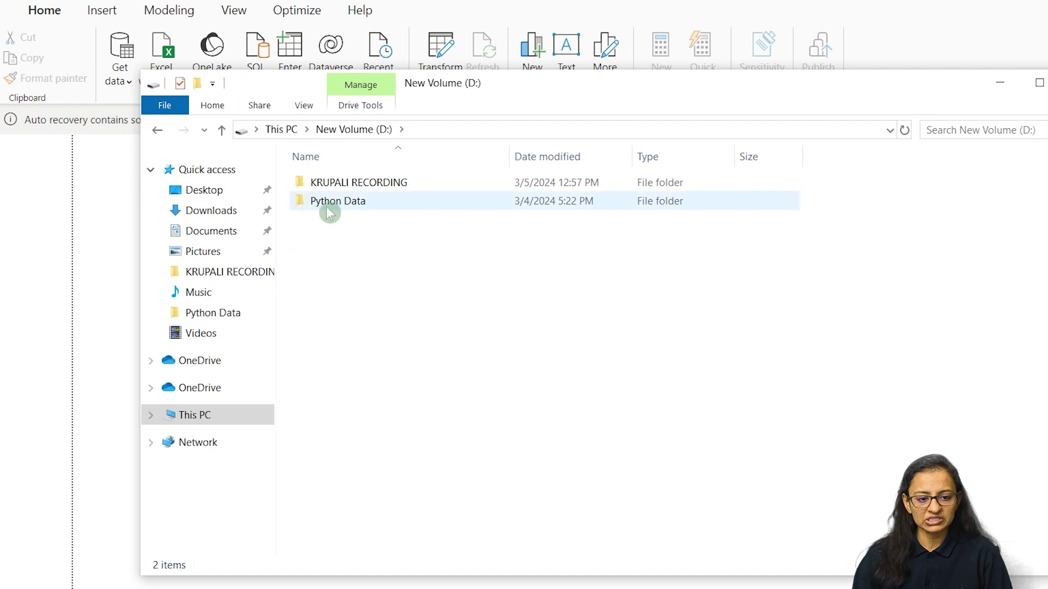
{"action": "double_click", "coordinate": [343, 208]}
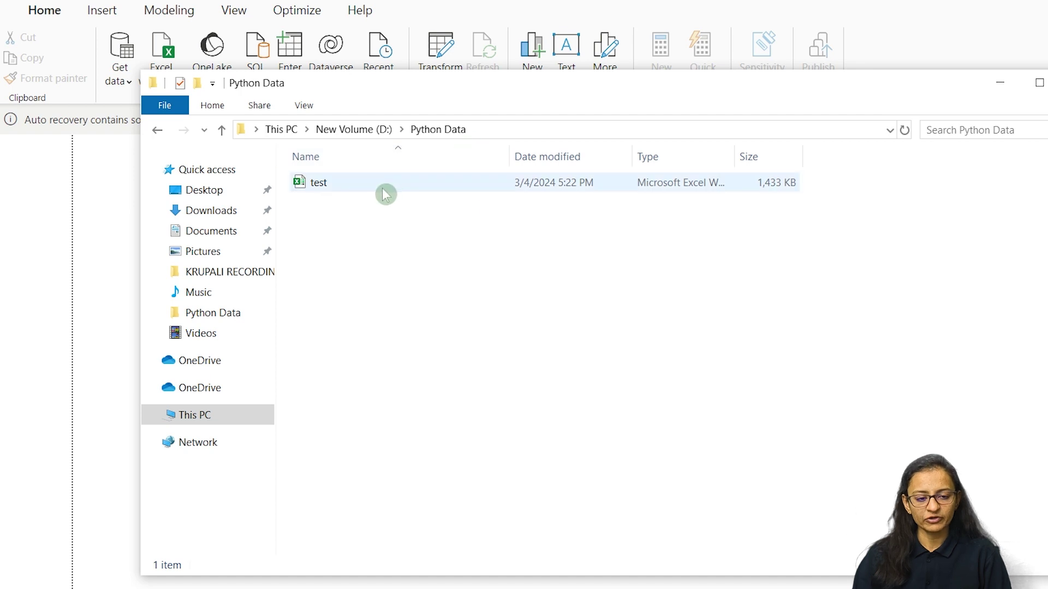
{"action": "key", "text": "alt+Tab"}
{"action": "left_click_drag", "start_coordinate": [384, 231], "coordinate": [534, 228]}
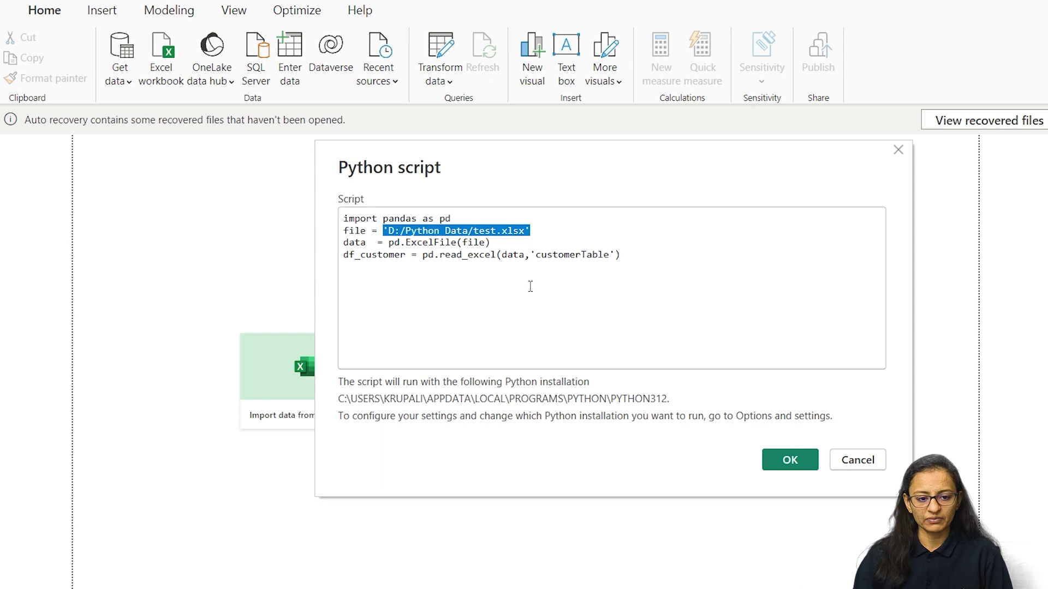
Change the read_excel sheet from 'customerTable' to 'TestData' and run it, getting No module named 'pandas'
{"action": "left_click", "coordinate": [516, 295]}
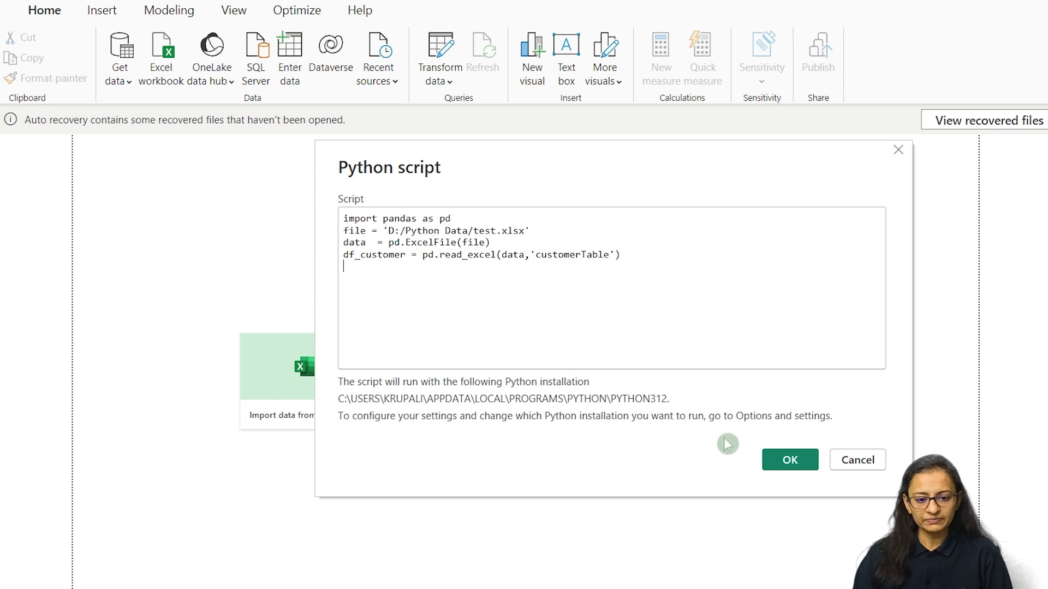
{"action": "left_click_drag", "start_coordinate": [530, 254], "coordinate": [616, 254]}
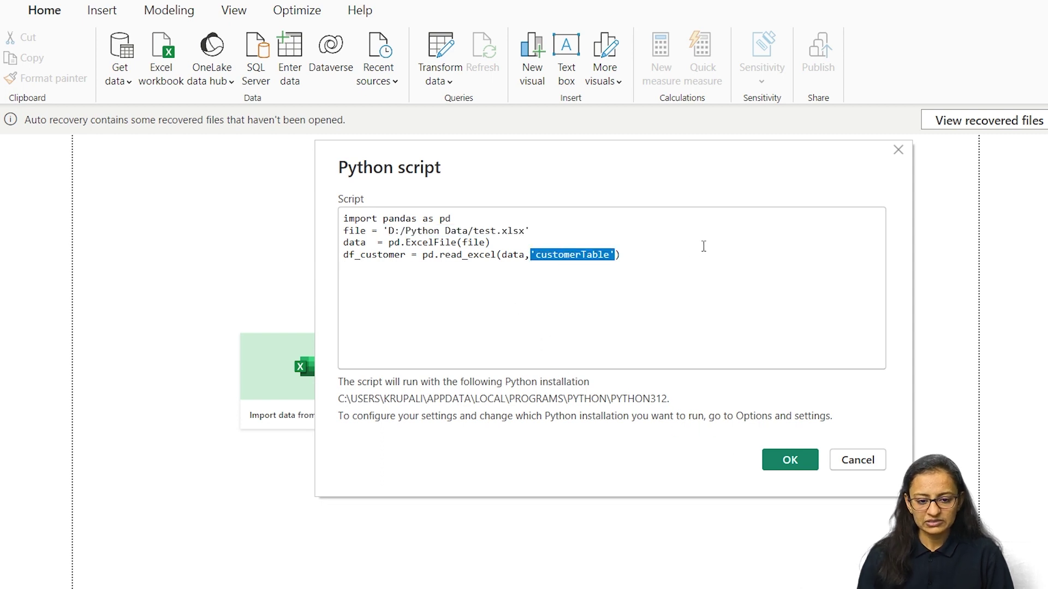
{"action": "key", "text": "Right"}
{"action": "key", "text": "BackSpace"}
{"action": "key", "text": "BackSpace"}
{"action": "key", "text": "BackSpace"}
{"action": "key", "text": "BackSpace"}
{"action": "key", "text": "BackSpace"}
{"action": "key", "text": "BackSpace"}
{"action": "key", "text": "BackSpace"}
{"action": "key", "text": "BackSpace"}
{"action": "key", "text": "BackSpace"}
{"action": "key", "text": "BackSpace"}
{"action": "key", "text": "BackSpace"}
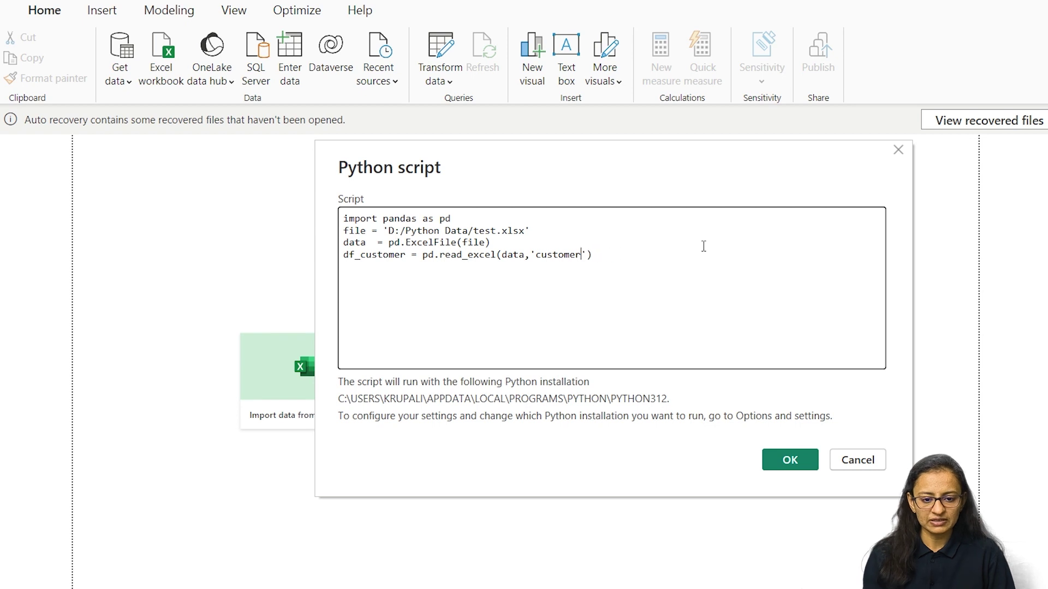
{"action": "key", "text": "BackSpace"}
{"action": "key", "text": "BackSpace"}
{"action": "type", "text": "Test"}
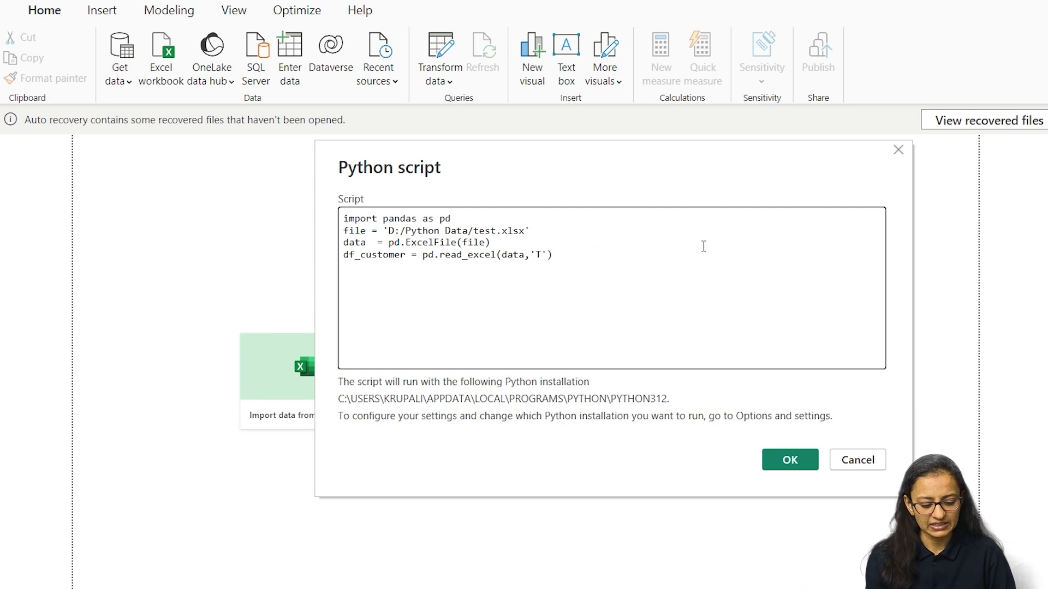
{"action": "type", "text": "Data"}
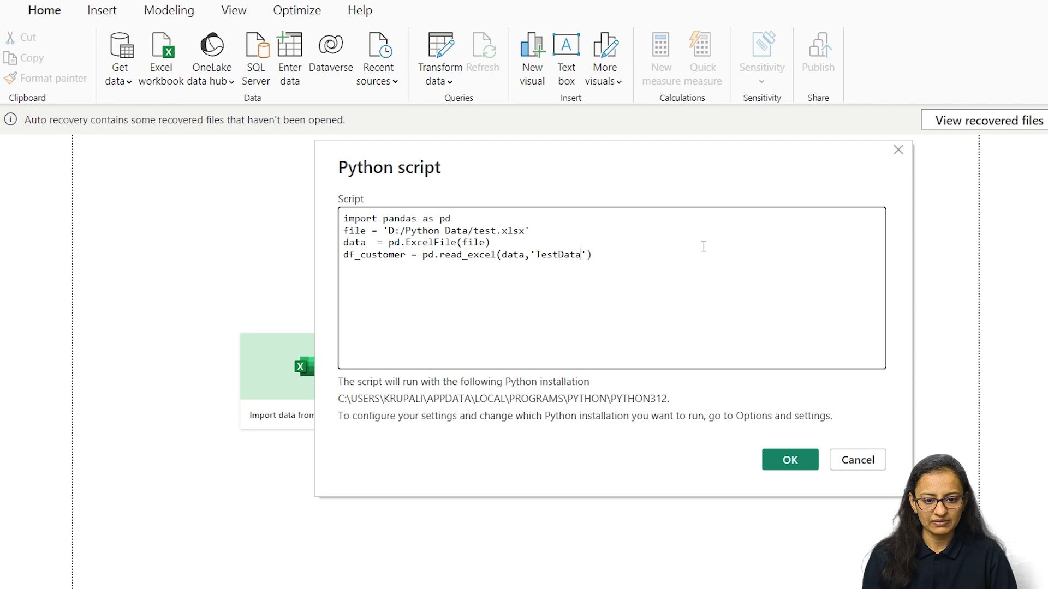
{"action": "left_click", "coordinate": [784, 462]}
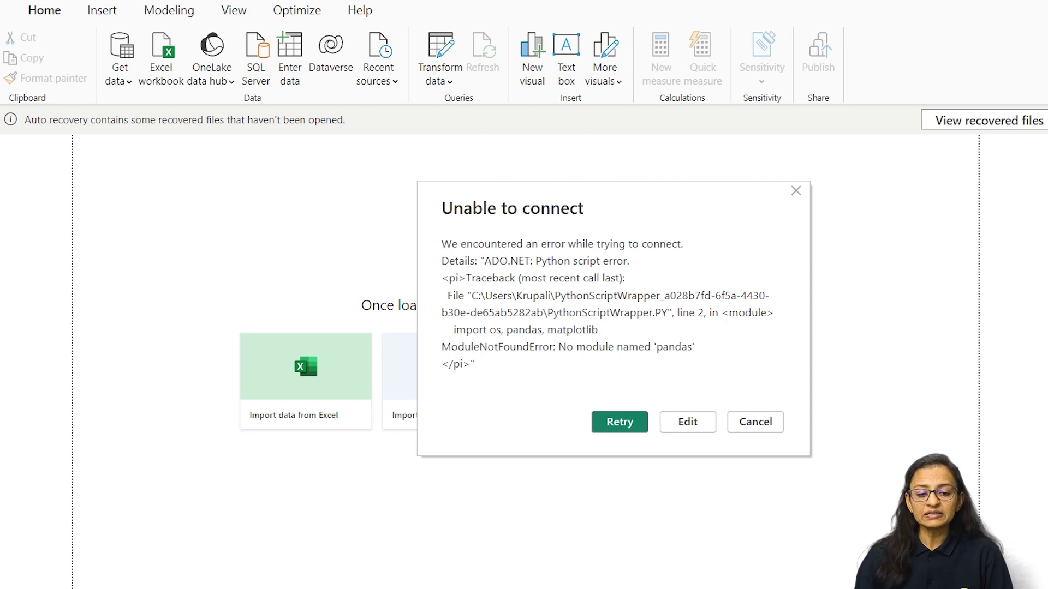
Switch to the Notepad window holding the four-line pandas script that reads test.xlsx
{"action": "key", "text": "alt+Tab"}
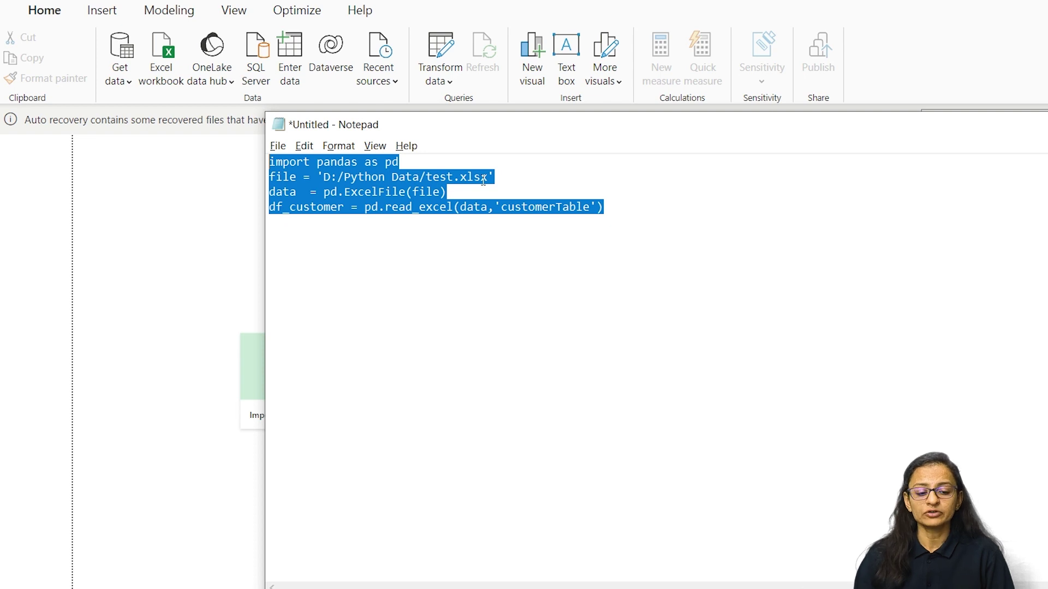
Launch Command Prompt from Windows search, start a 'cd' command, and return to File Explorer
{"action": "key", "text": "super"}
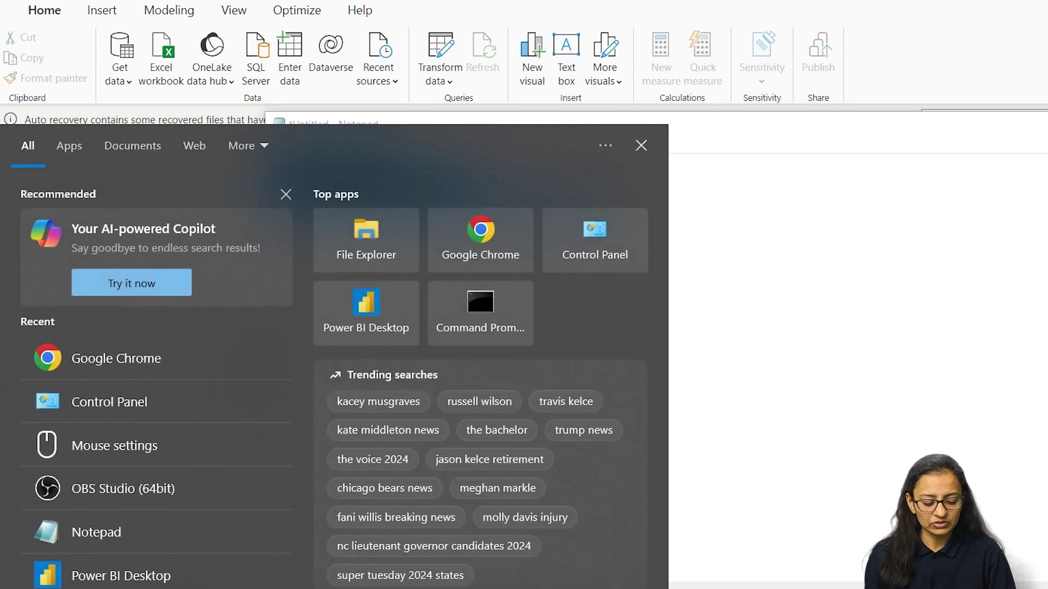
{"action": "type", "text": "cmd"}
{"action": "key", "text": "Return"}
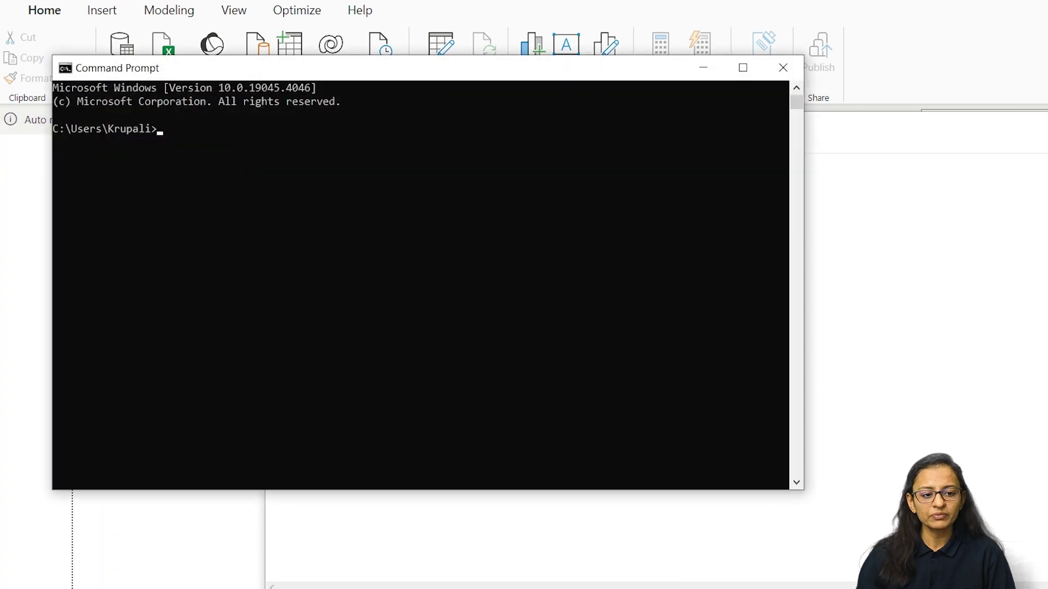
{"action": "type", "text": "cd"}
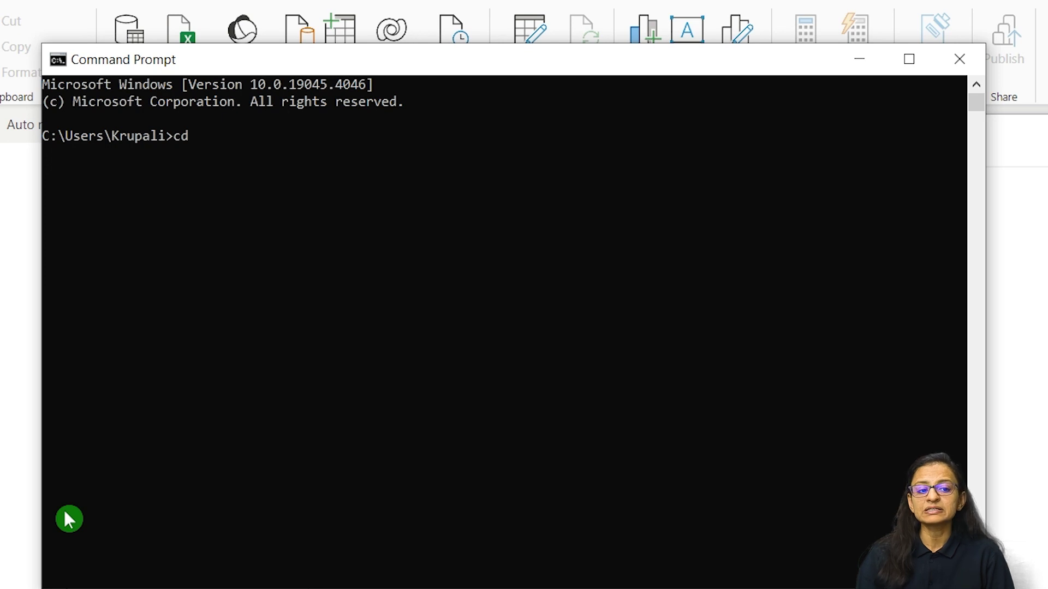
{"action": "key", "text": "alt+Tab"}
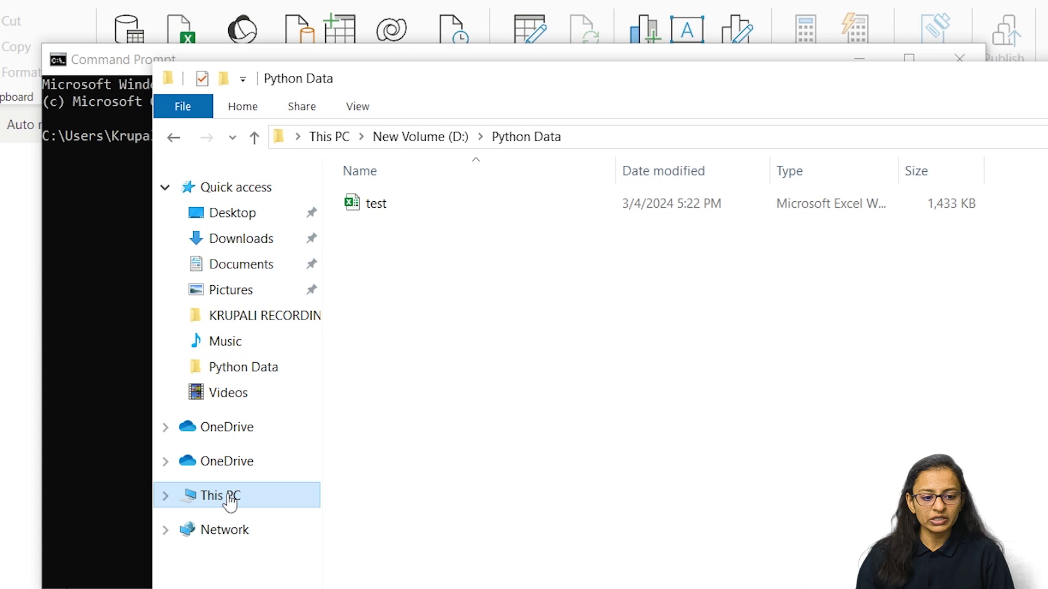
Browse to C:\Users\...\AppData\Local\Programs\Python\Python312 and show its full path in the address bar
{"action": "left_click", "coordinate": [260, 499]}
{"action": "double_click", "coordinate": [404, 409]}
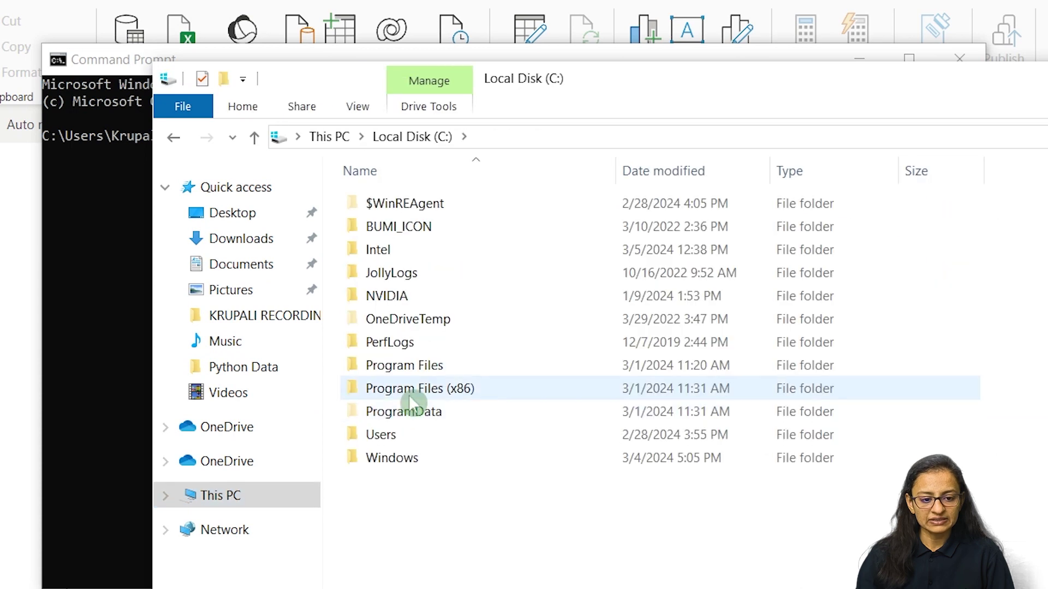
{"action": "double_click", "coordinate": [401, 435]}
{"action": "double_click", "coordinate": [415, 275]}
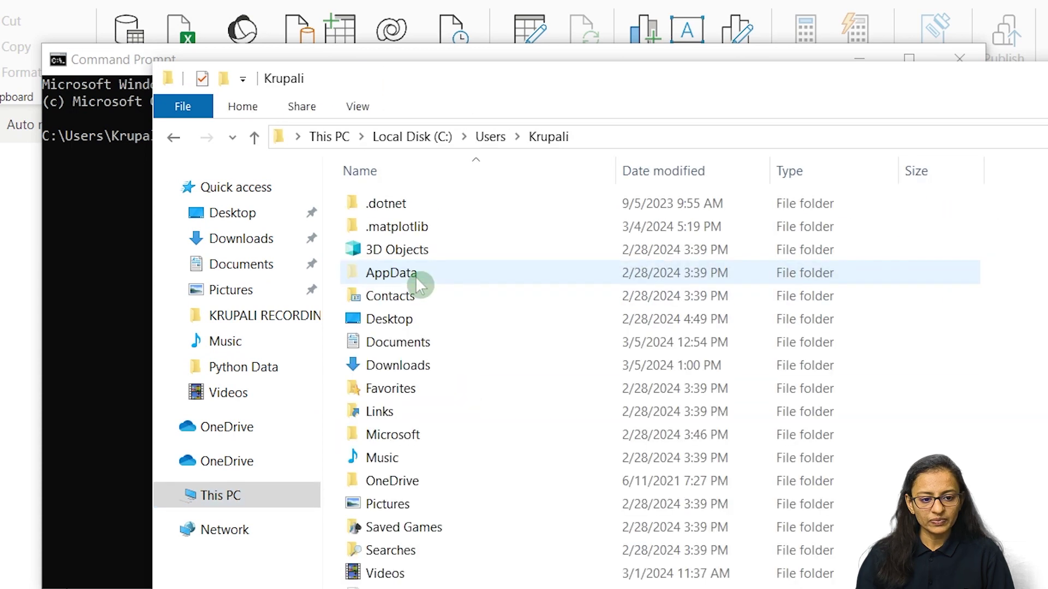
{"action": "double_click", "coordinate": [389, 273]}
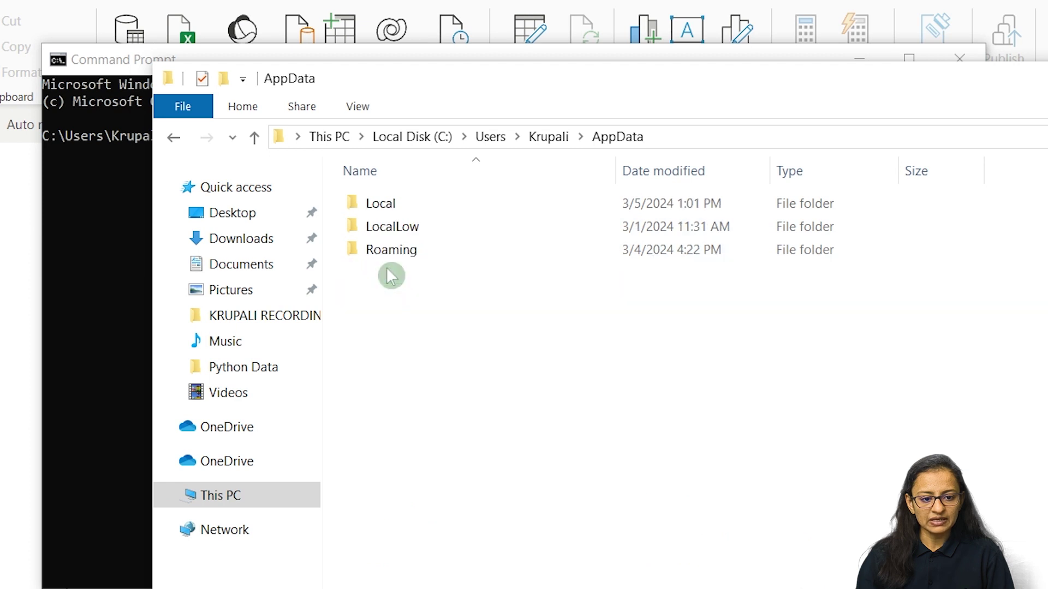
{"action": "double_click", "coordinate": [393, 203]}
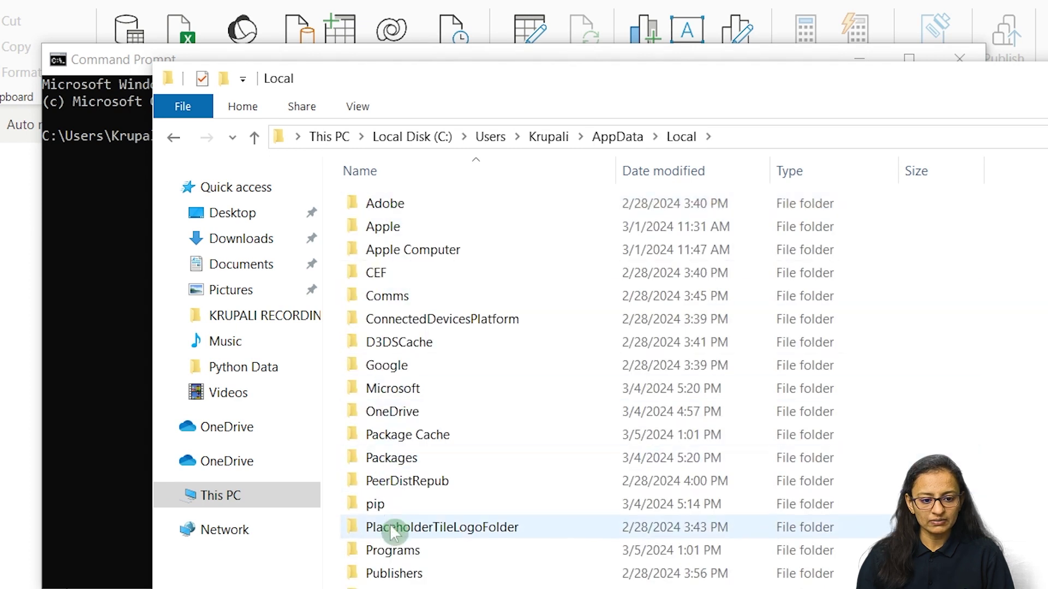
{"action": "double_click", "coordinate": [407, 570]}
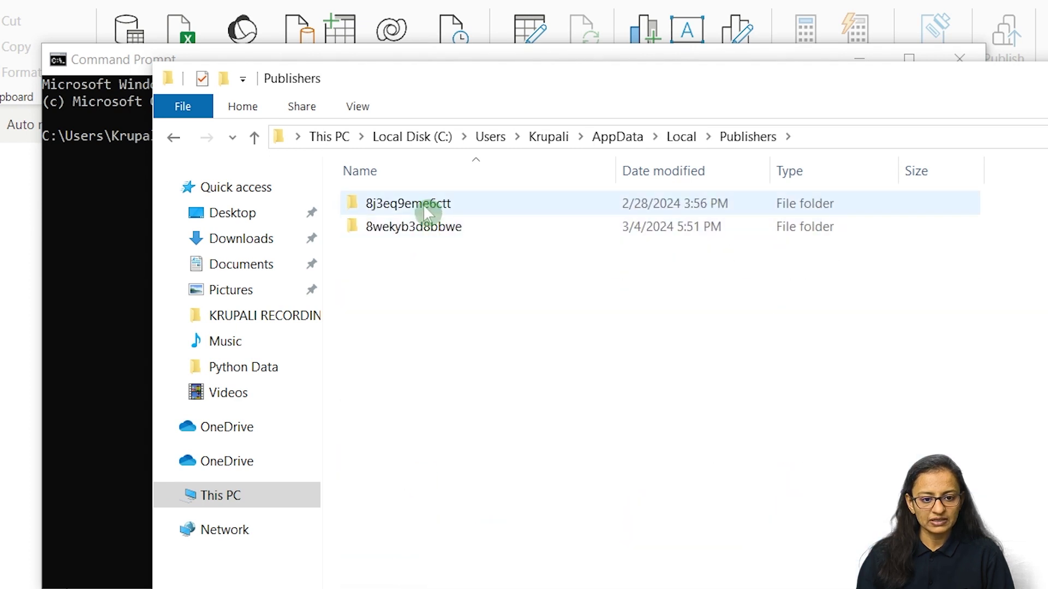
{"action": "left_click", "coordinate": [698, 143]}
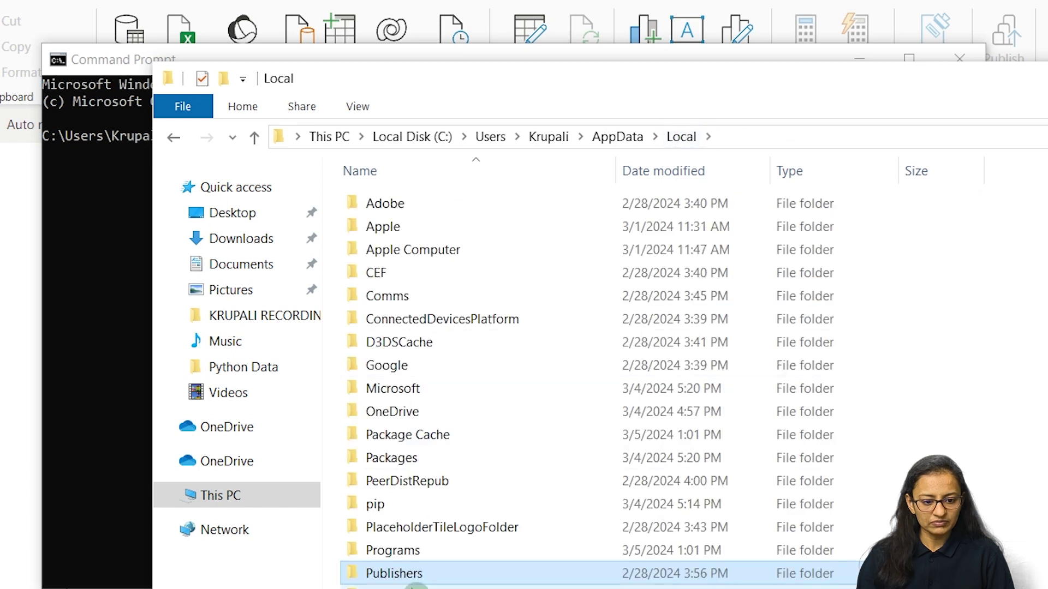
{"action": "double_click", "coordinate": [408, 552]}
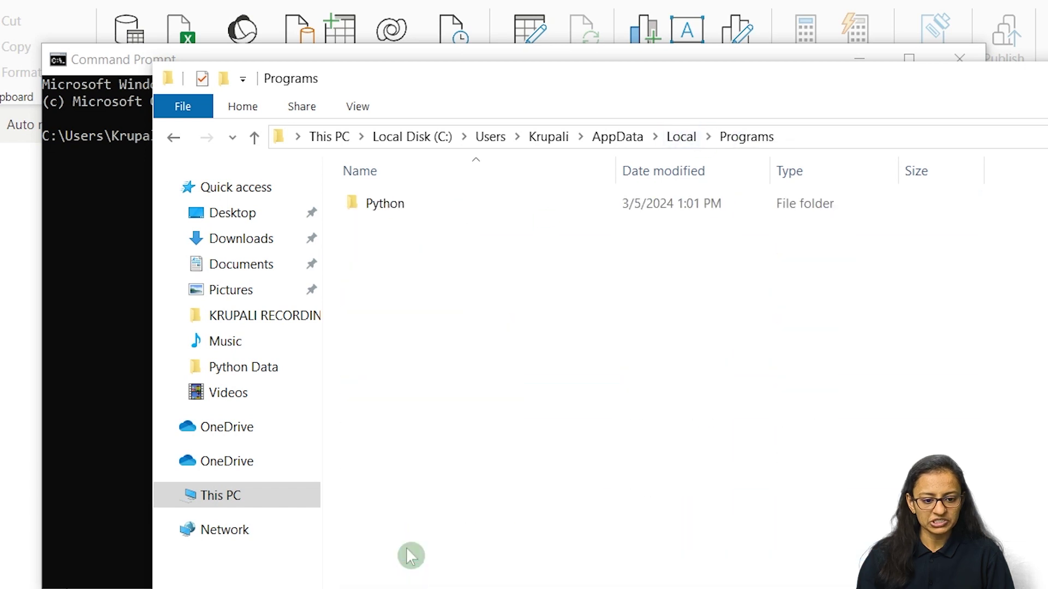
{"action": "double_click", "coordinate": [395, 205]}
{"action": "double_click", "coordinate": [395, 204]}
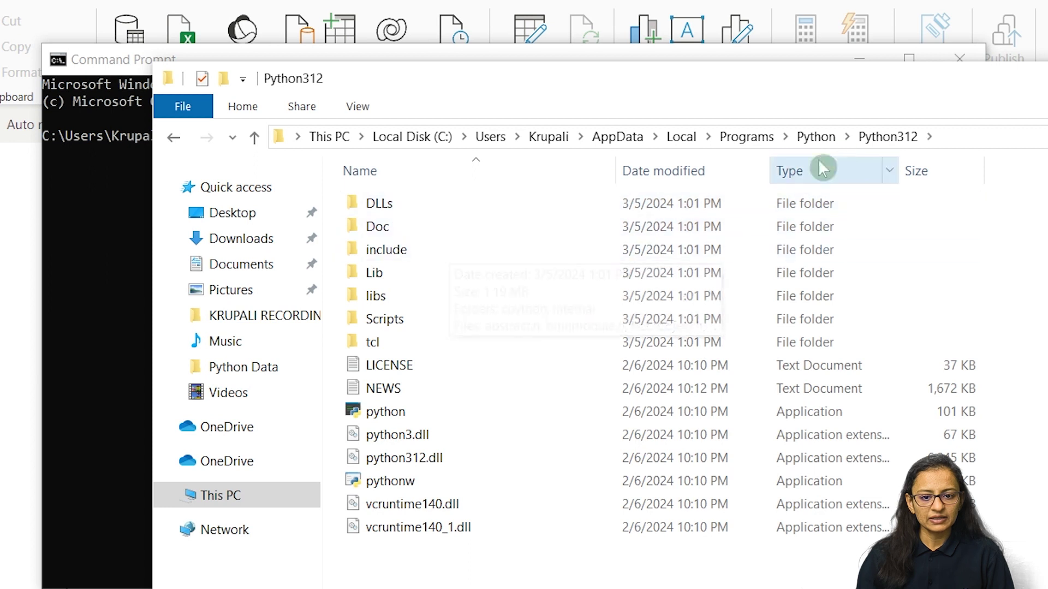
{"action": "left_click", "coordinate": [961, 138]}
{"action": "key", "text": "ctrl+c"}
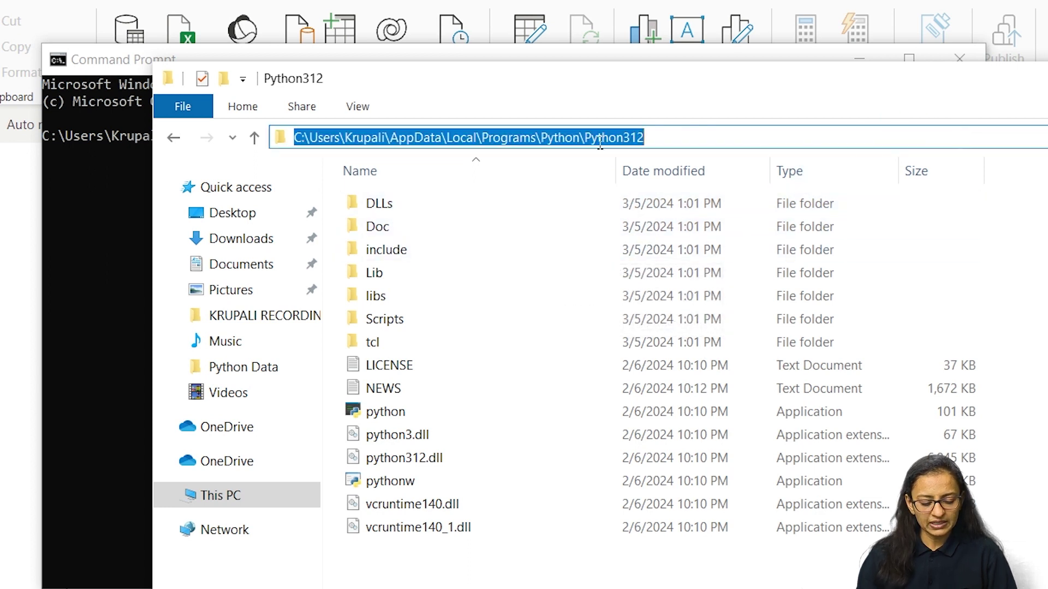
Change Command Prompt's directory to the pasted Python312 installation folder path
{"action": "key", "text": "alt+Tab"}
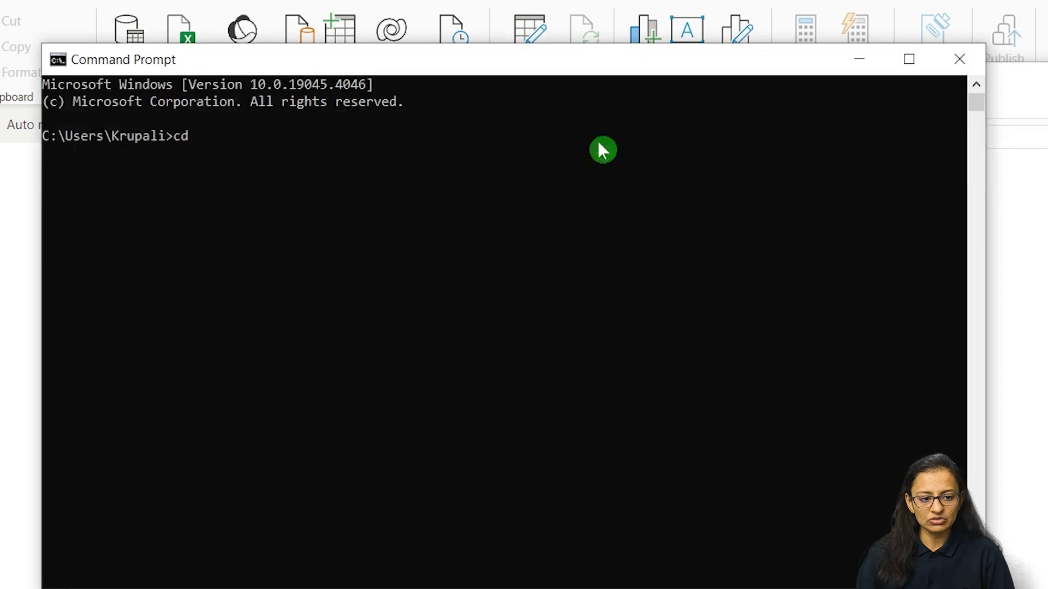
{"action": "key", "text": "ctrl+v"}
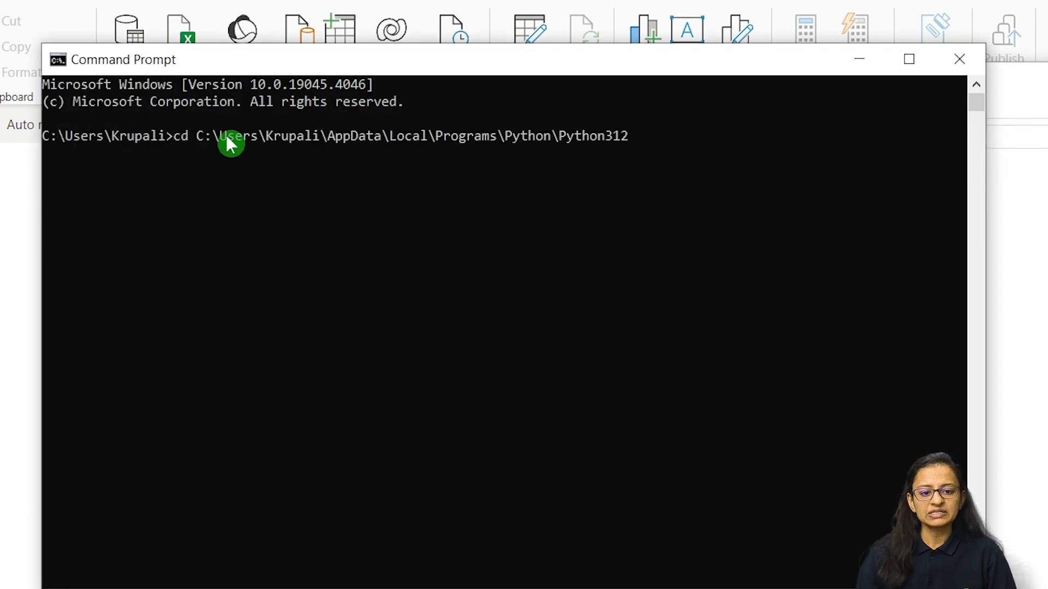
{"action": "key", "text": "Return"}
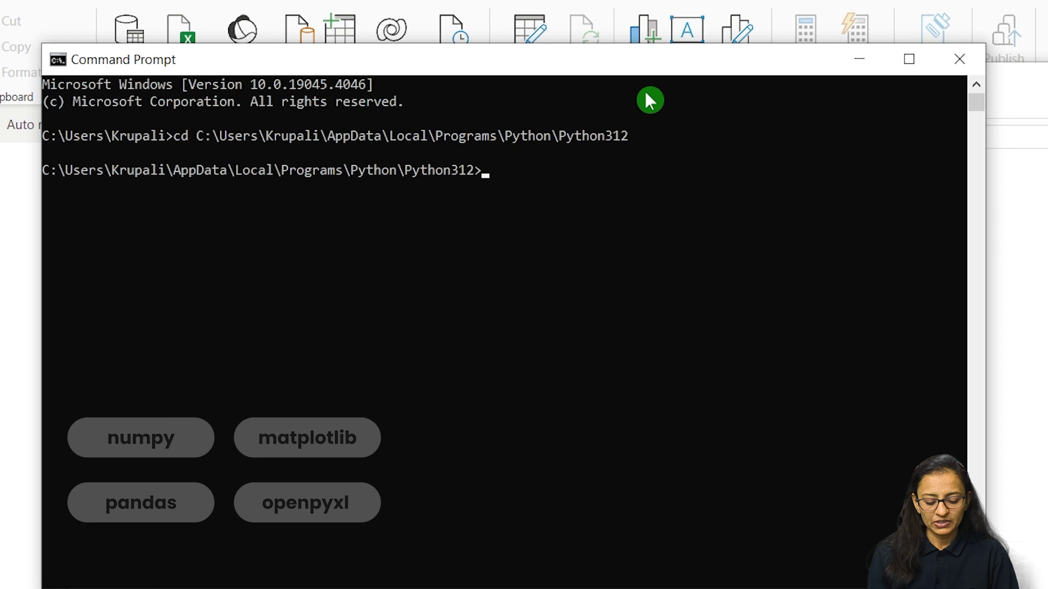
Run 'pip install numpy', which fails with pip not recognized, and recall the command
{"action": "type", "text": "pip ins"}
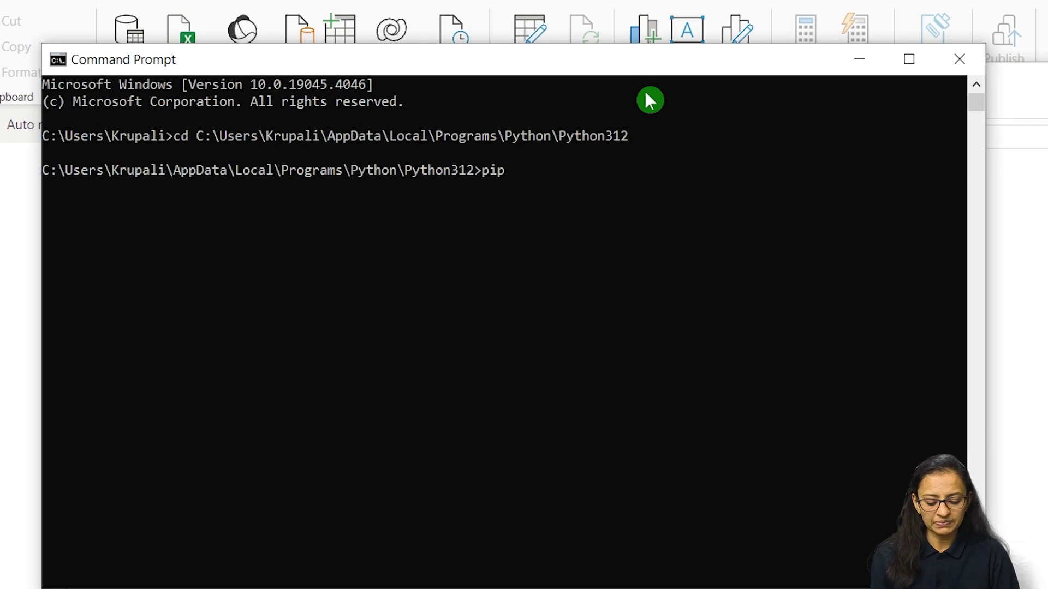
{"action": "type", "text": "tall "}
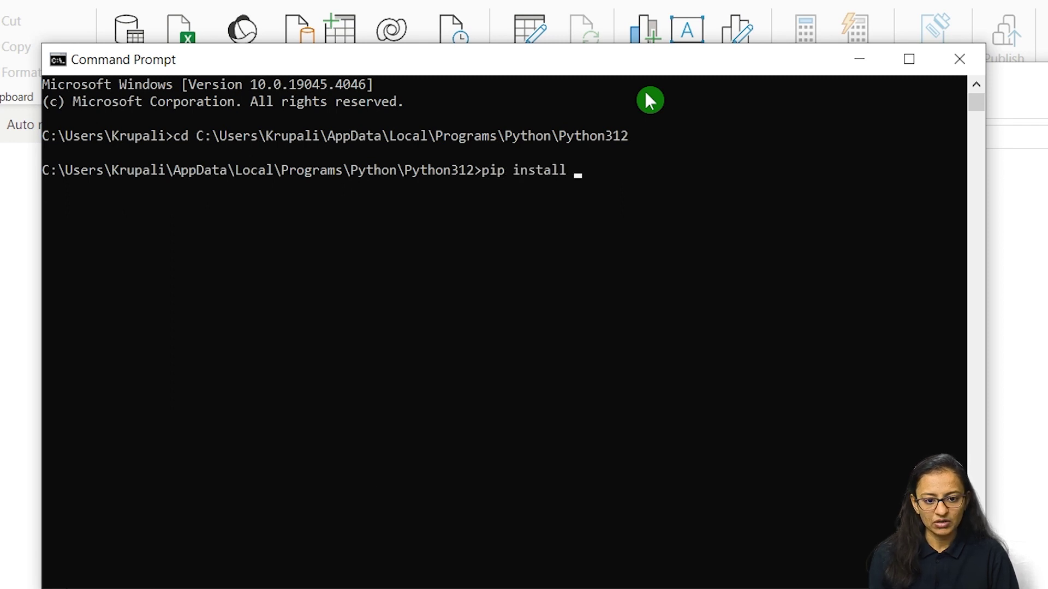
{"action": "type", "text": "numpy"}
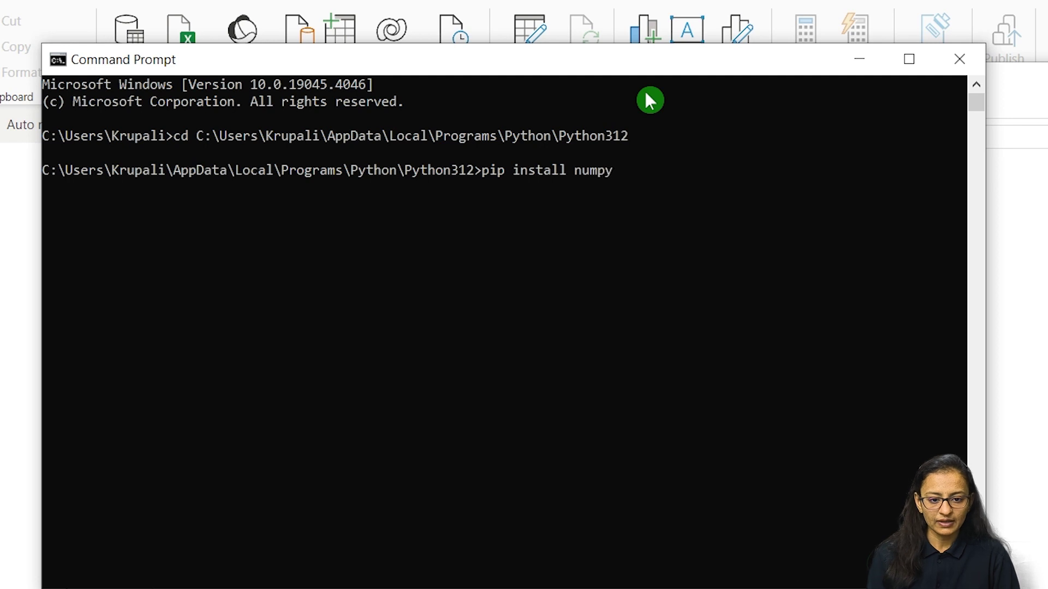
{"action": "key", "text": "Return"}
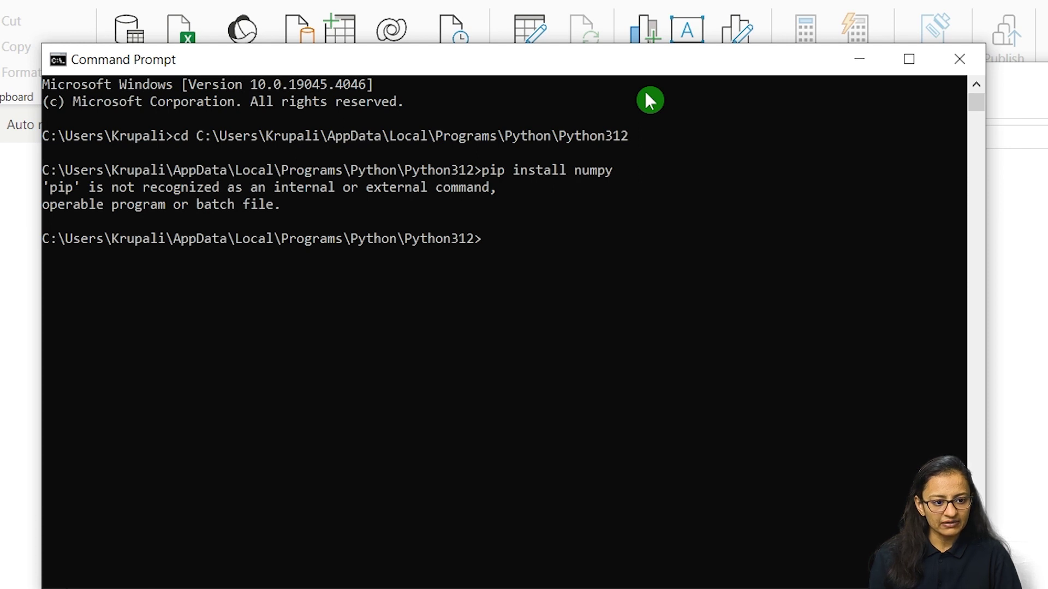
{"action": "key", "text": "Up"}
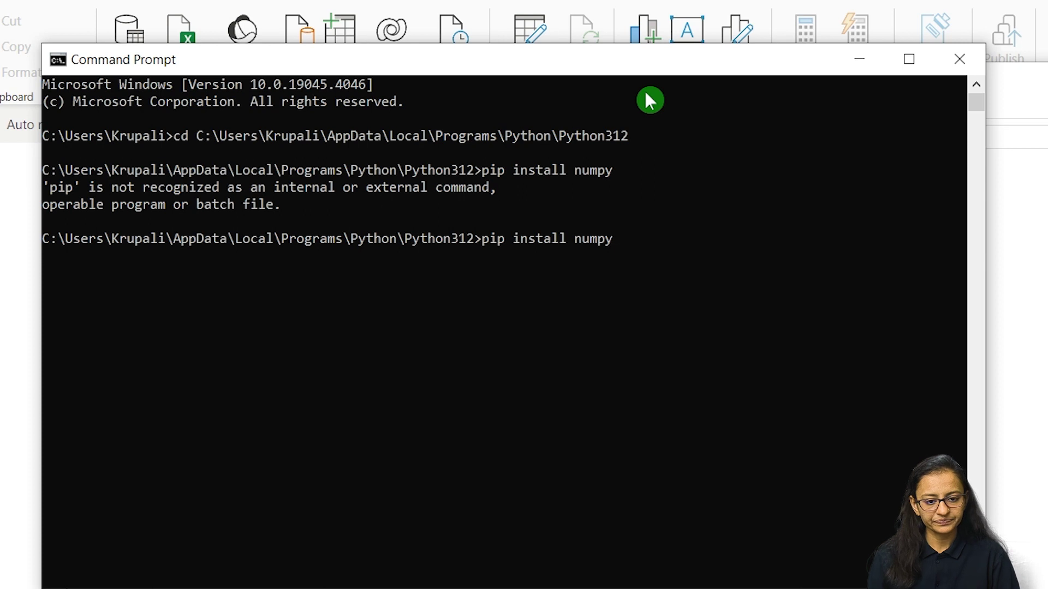
{"action": "key", "text": "Up"}
{"action": "key", "text": "Down"}
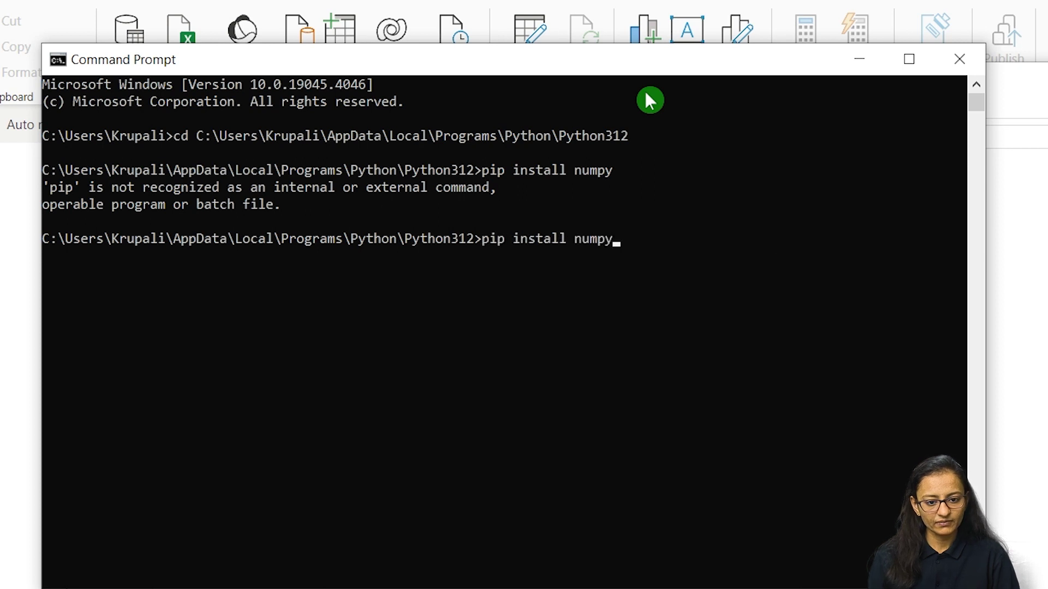
{"action": "key", "text": "alt+Tab"}
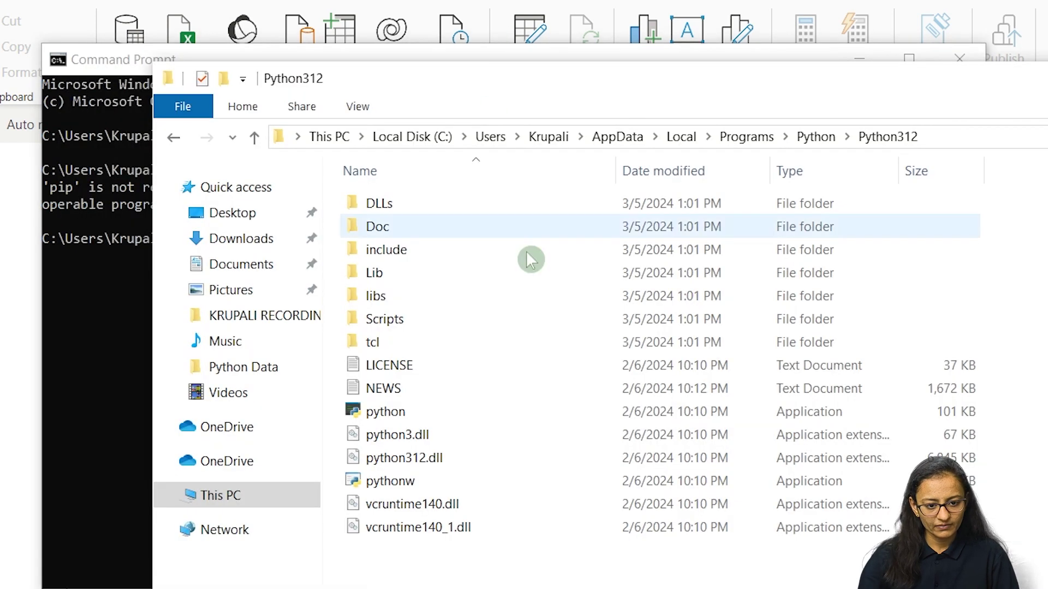
Clear the failed pip install command from the Command Prompt line
{"action": "left_click", "coordinate": [947, 131]}
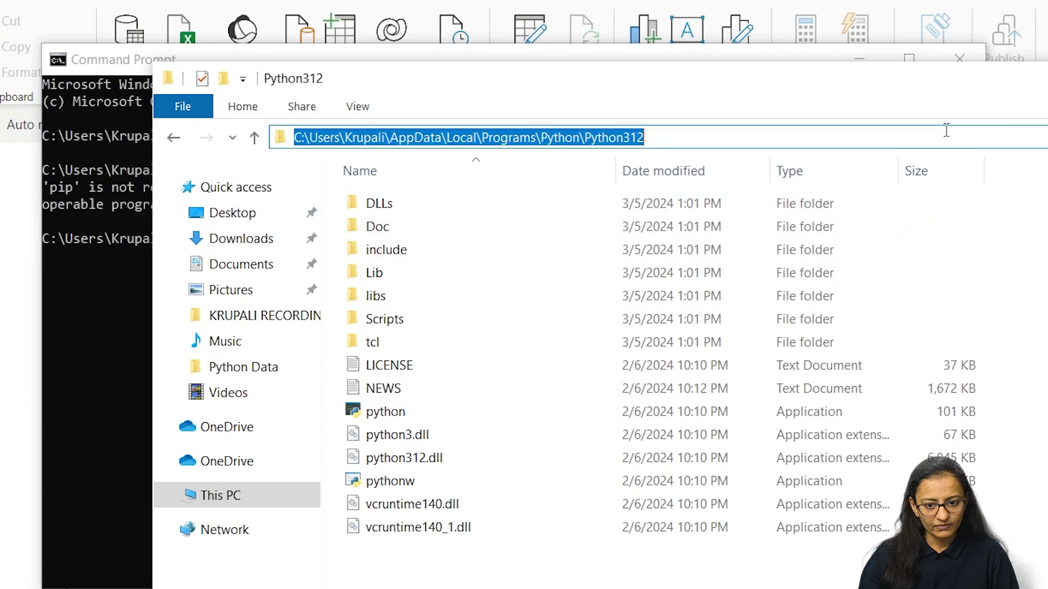
{"action": "key", "text": "alt+Tab"}
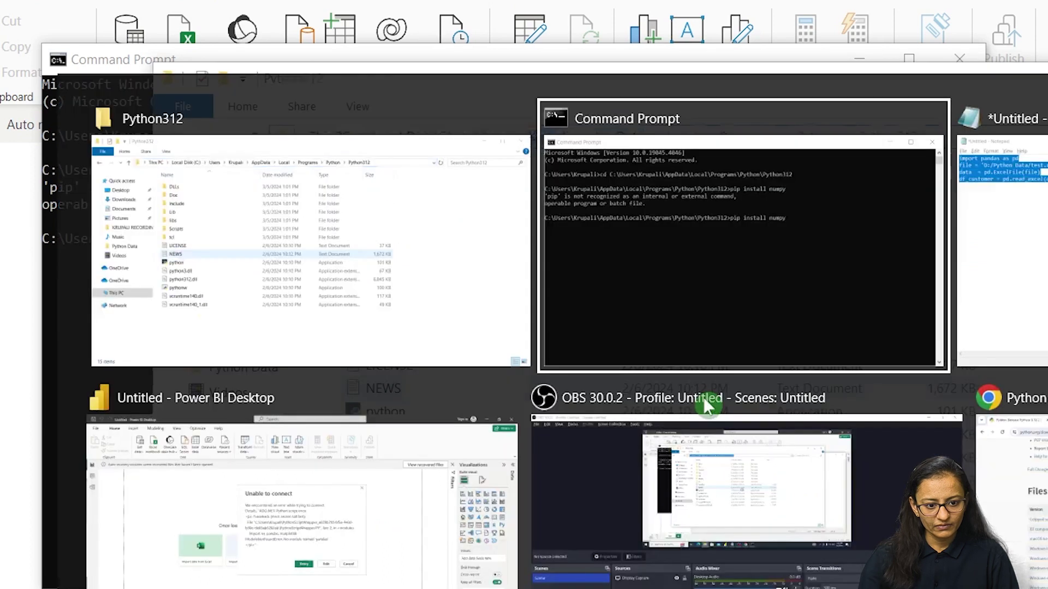
{"action": "left_click_drag", "start_coordinate": [635, 238], "coordinate": [481, 240]}
{"action": "key", "text": "BackSpace"}
{"action": "key", "text": "BackSpace"}
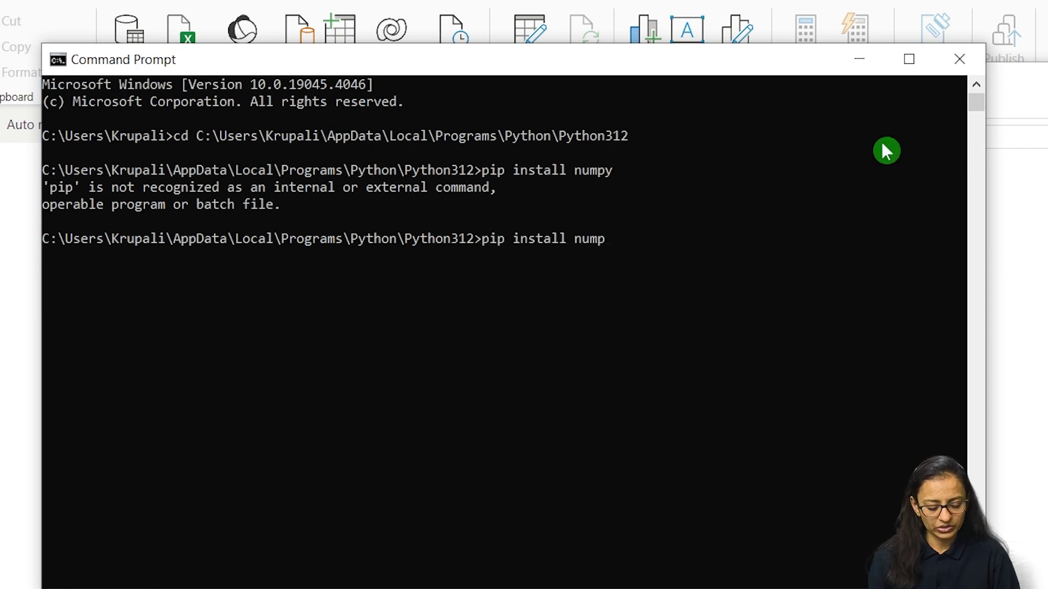
{"action": "key", "text": "BackSpace"}
{"action": "key", "text": "BackSpace"}
{"action": "key", "text": "BackSpace"}
{"action": "key", "text": "BackSpace"}
{"action": "key", "text": "BackSpace"}
{"action": "key", "text": "BackSpace"}
{"action": "key", "text": "BackSpace"}
{"action": "key", "text": "BackSpace"}
{"action": "key", "text": "BackSpace"}
{"action": "key", "text": "BackSpace"}
{"action": "key", "text": "BackSpace"}
{"action": "key", "text": "BackSpace"}
{"action": "key", "text": "BackSpace"}
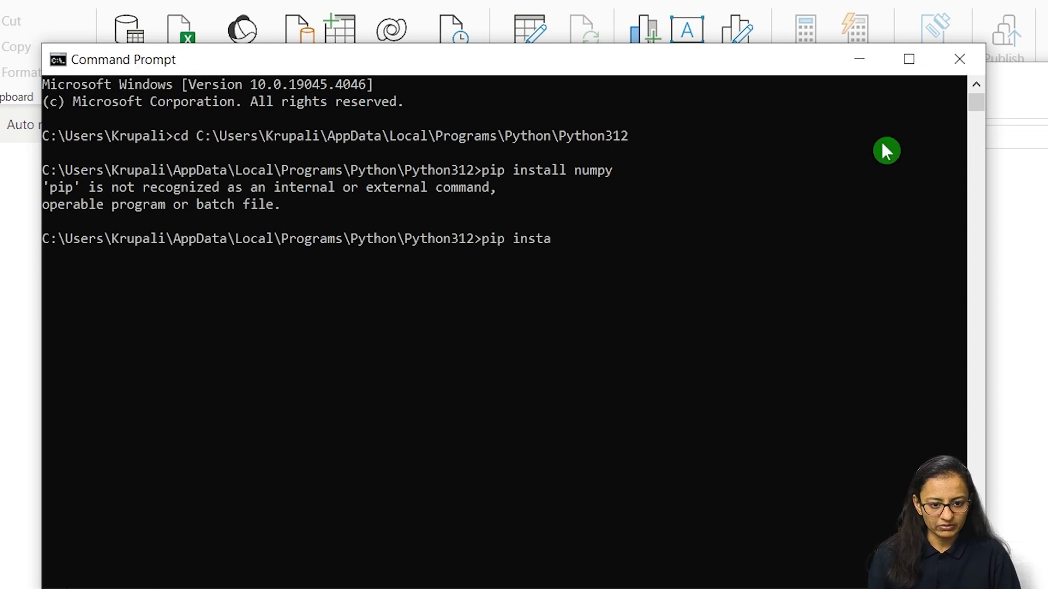
{"action": "key", "text": "BackSpace"}
{"action": "key", "text": "BackSpace"}
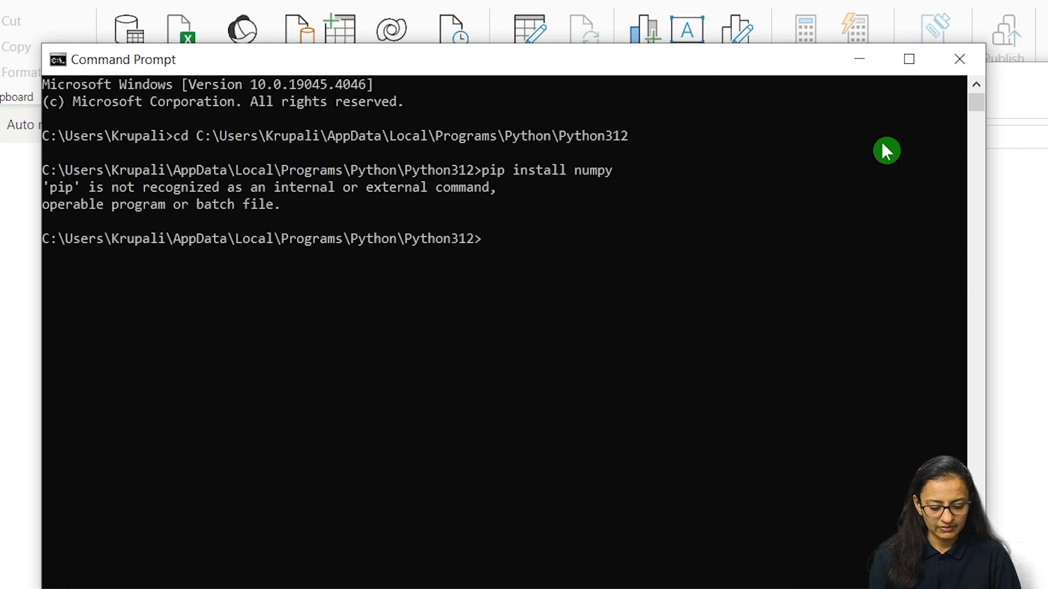
{"action": "type", "text": "pip insta;;"}
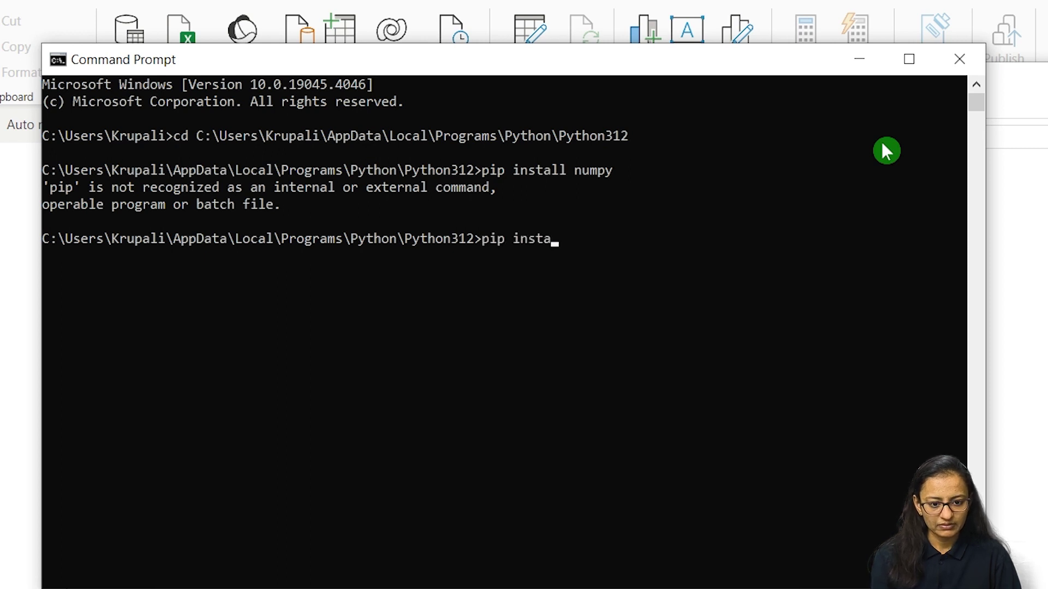
{"action": "key", "text": "BackSpace"}
{"action": "key", "text": "BackSpace"}
{"action": "key", "text": "BackSpace"}
{"action": "key", "text": "BackSpace"}
{"action": "key", "text": "BackSpace"}
{"action": "key", "text": "BackSpace"}
{"action": "key", "text": "BackSpace"}
{"action": "key", "text": "BackSpace"}
{"action": "key", "text": "BackSpace"}
{"action": "key", "text": "BackSpace"}
{"action": "key", "text": "BackSpace"}
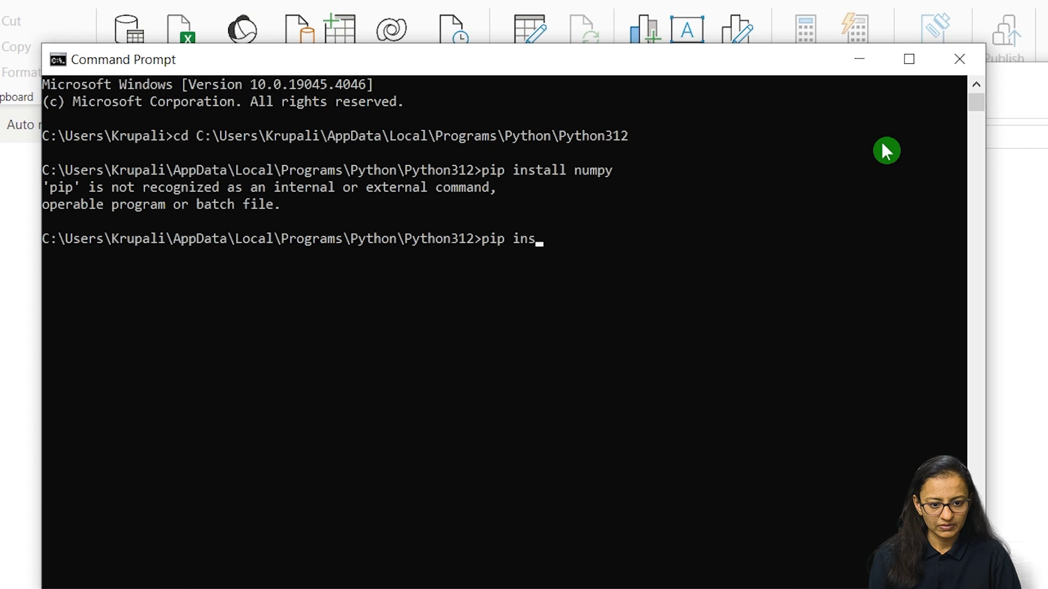
Move into the Scripts folder and install numpy, getting numpy-1.26.4 installed
{"action": "type", "text": "cd"}
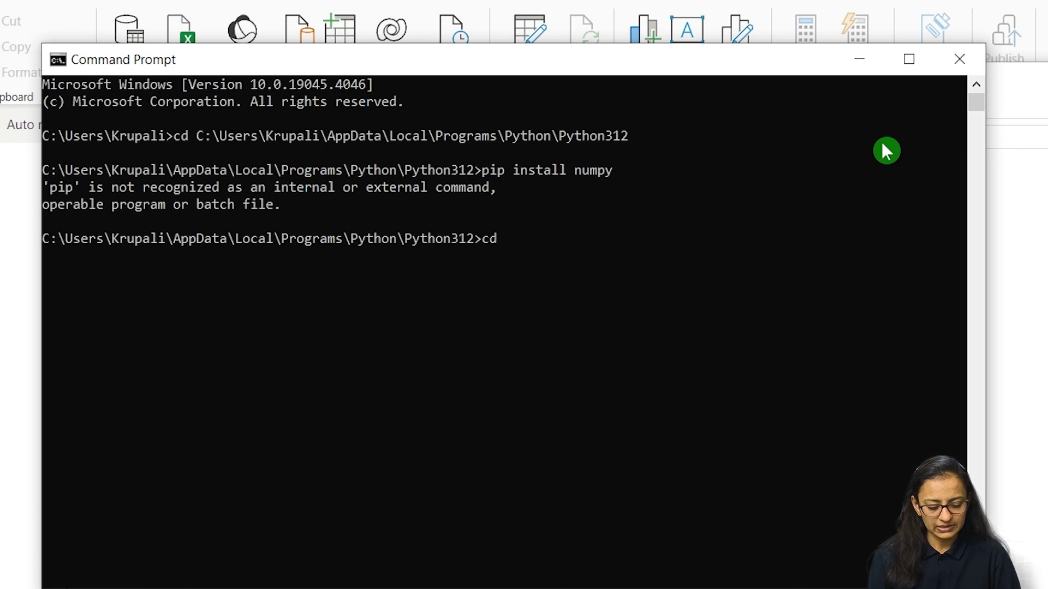
{"action": "type", "text": " Scripts"}
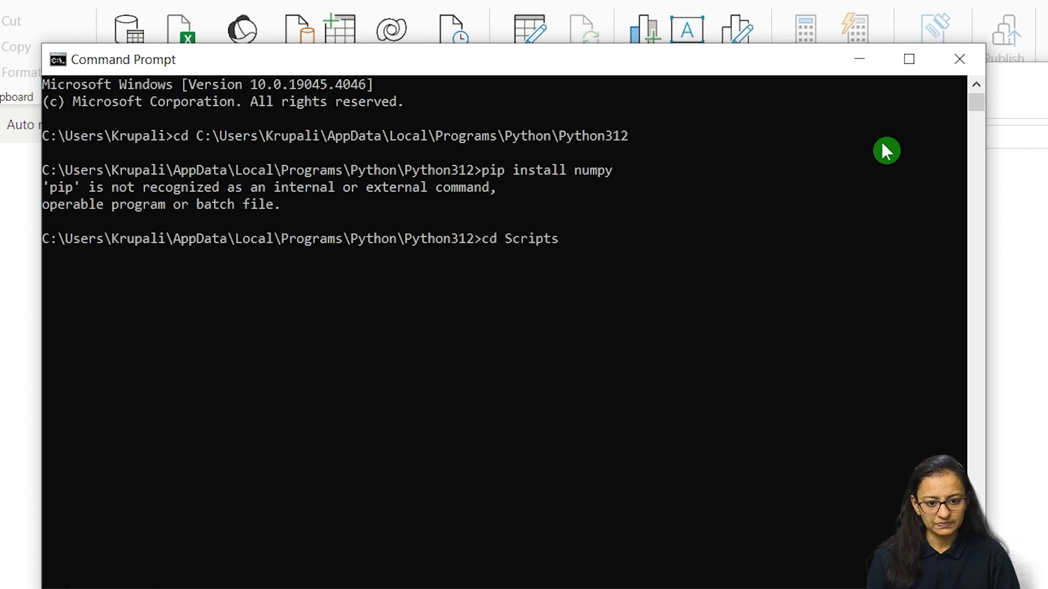
{"action": "key", "text": "Return"}
{"action": "type", "text": "pip "}
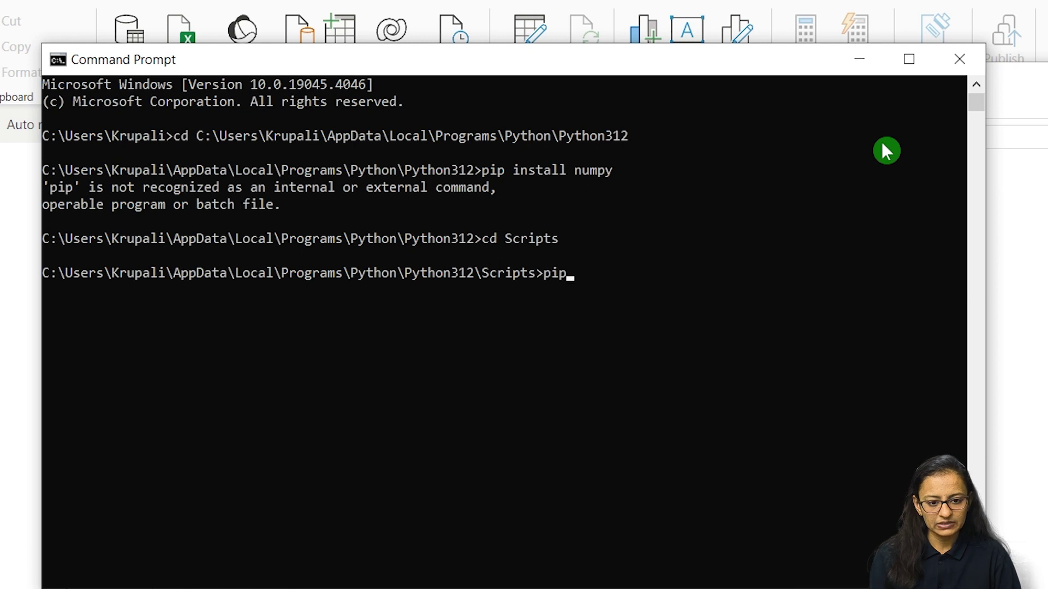
{"action": "type", "text": "insta"}
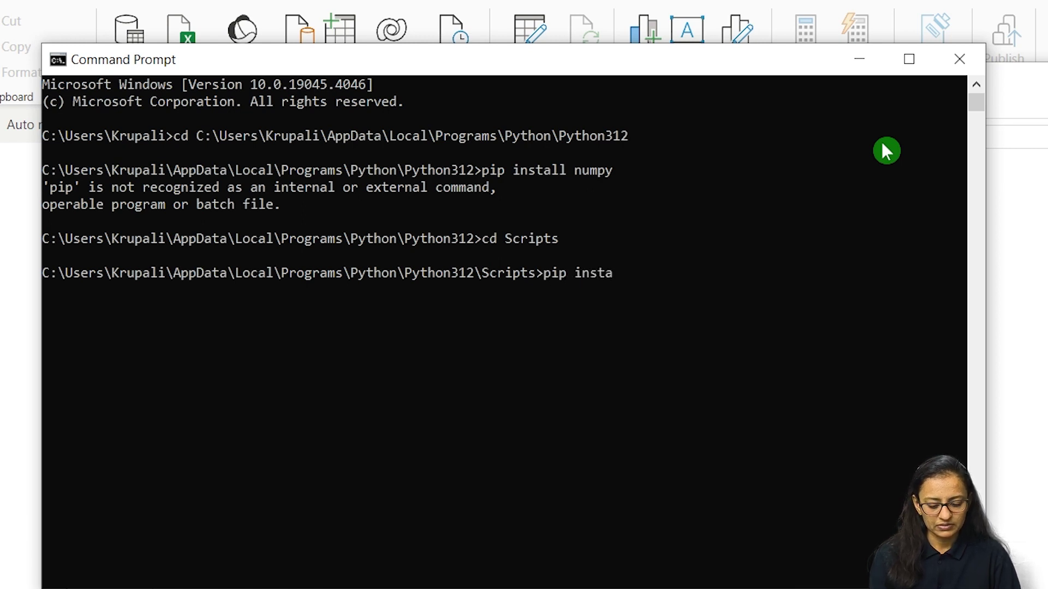
{"action": "type", "text": "ll numpy"}
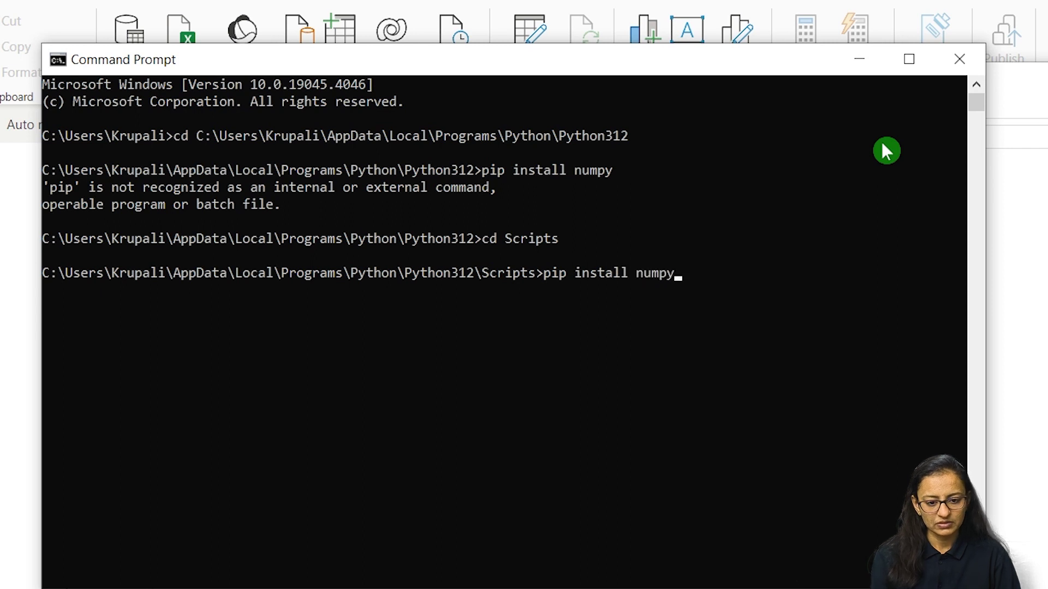
{"action": "key", "text": "Return"}
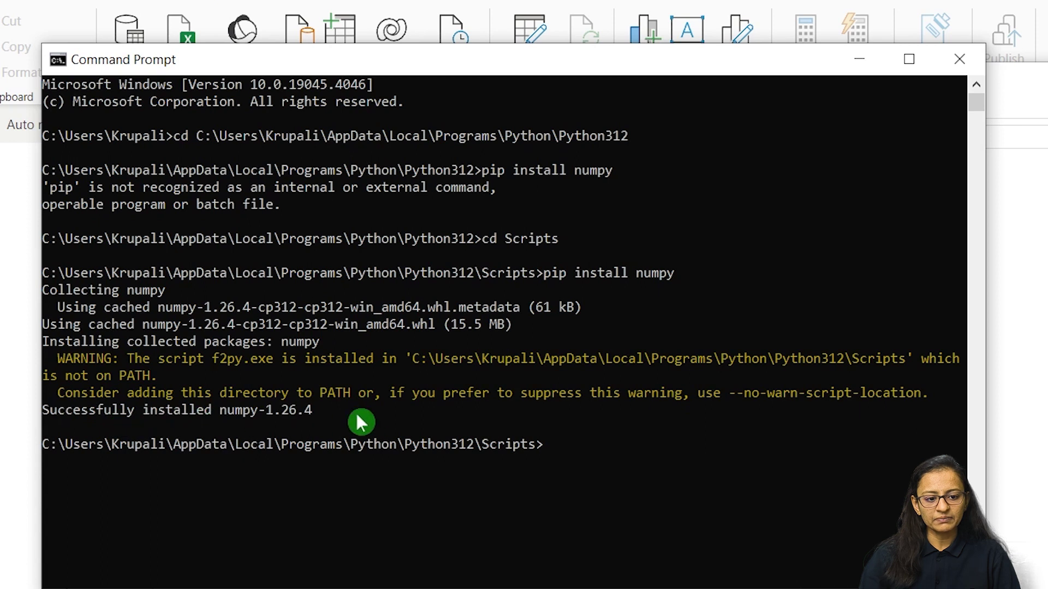
Install pandas with pip by editing the recalled numpy command
{"action": "key", "text": "Up"}
{"action": "key", "text": "BackSpace"}
{"action": "key", "text": "BackSpace"}
{"action": "key", "text": "BackSpace"}
{"action": "key", "text": "BackSpace"}
{"action": "key", "text": "BackSpace"}
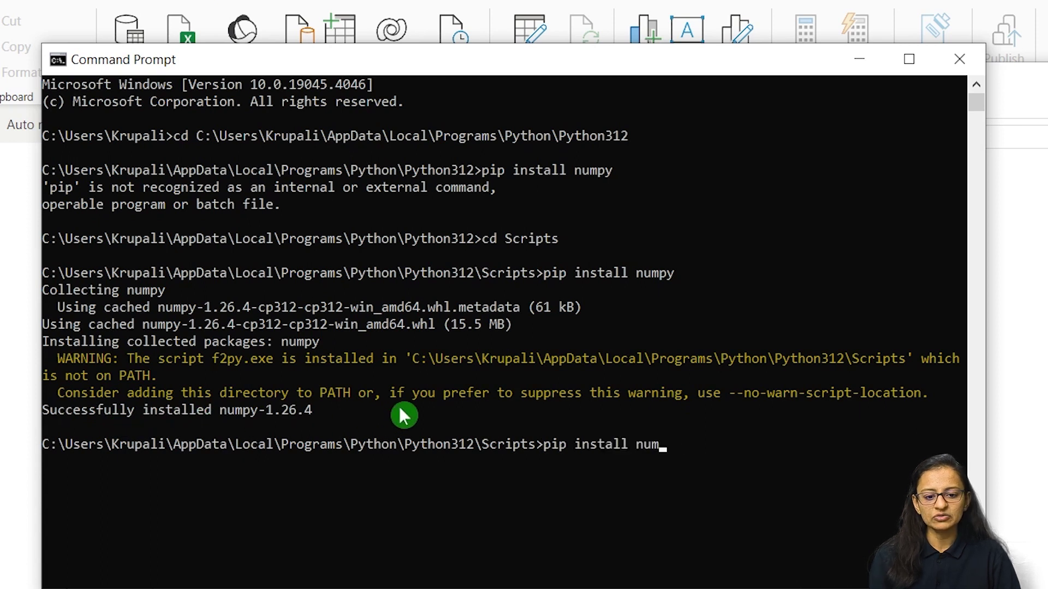
{"action": "type", "text": "pandas"}
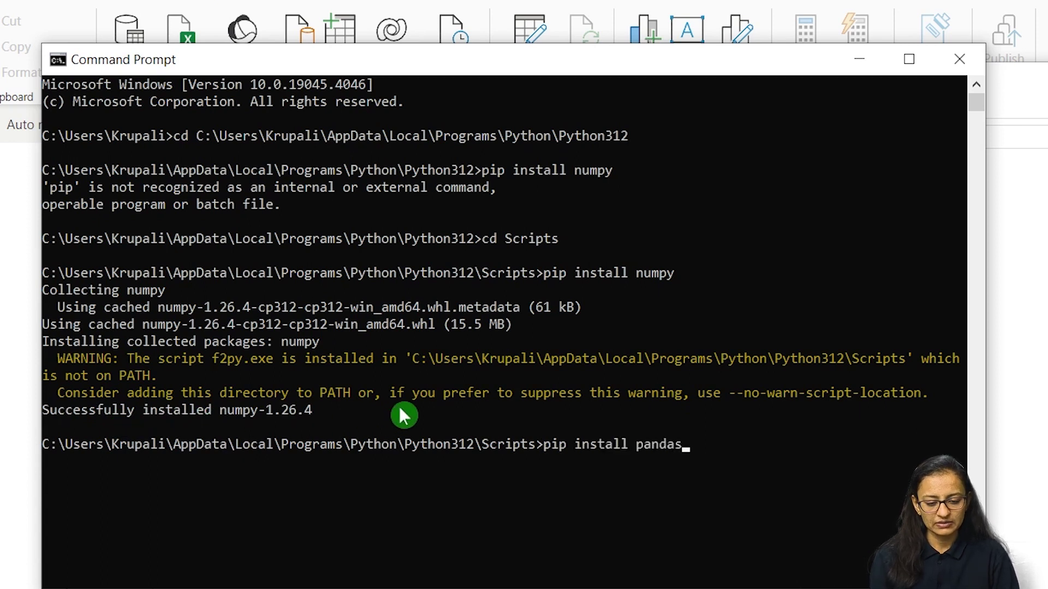
{"action": "key", "text": "Return"}
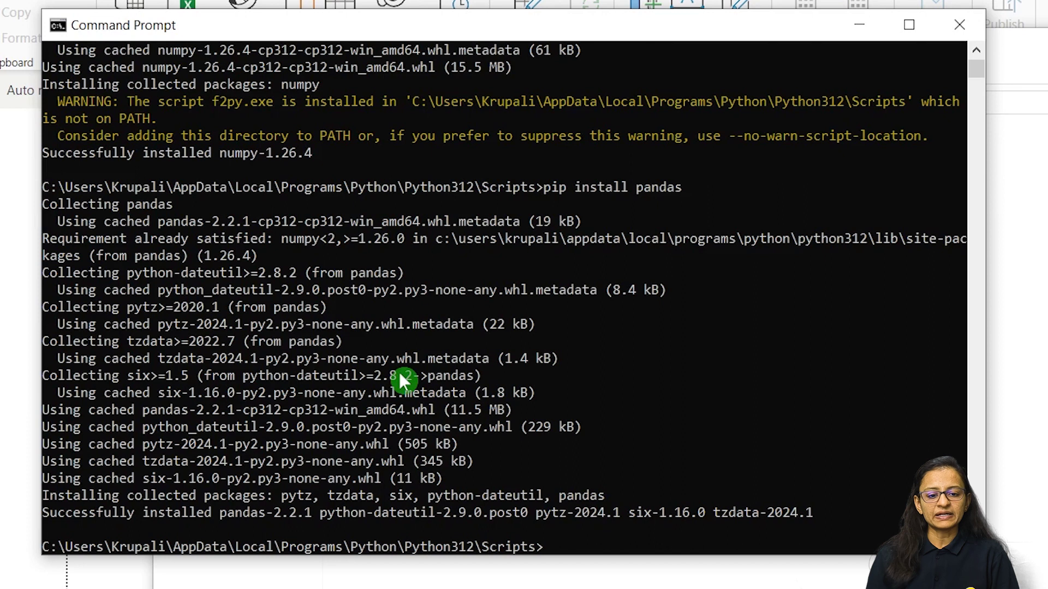
Install matplotlib with pip, correcting the misspelled package name
{"action": "key", "text": "Up"}
{"action": "key", "text": "BackSpace"}
{"action": "key", "text": "BackSpace"}
{"action": "key", "text": "BackSpace"}
{"action": "key", "text": "BackSpace"}
{"action": "key", "text": "BackSpace"}
{"action": "key", "text": "BackSpace"}
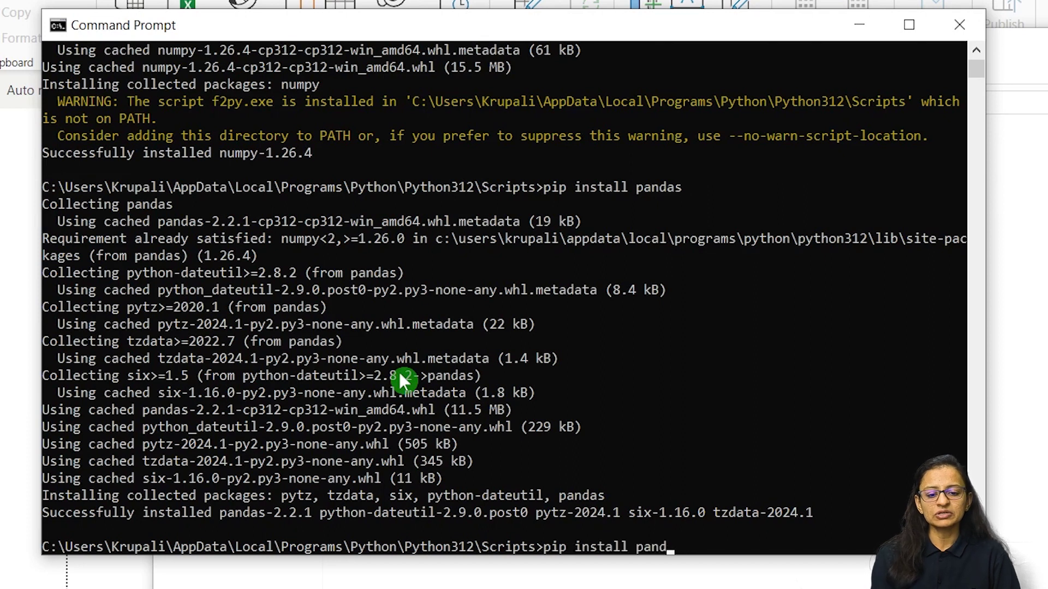
{"action": "type", "text": "ma"}
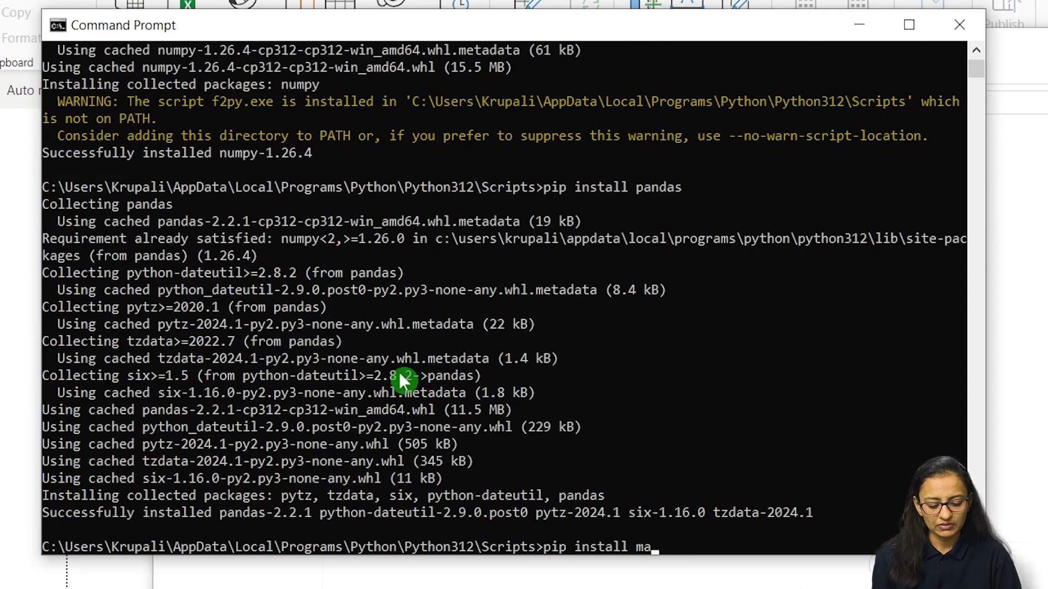
{"action": "type", "text": "tplot lip"}
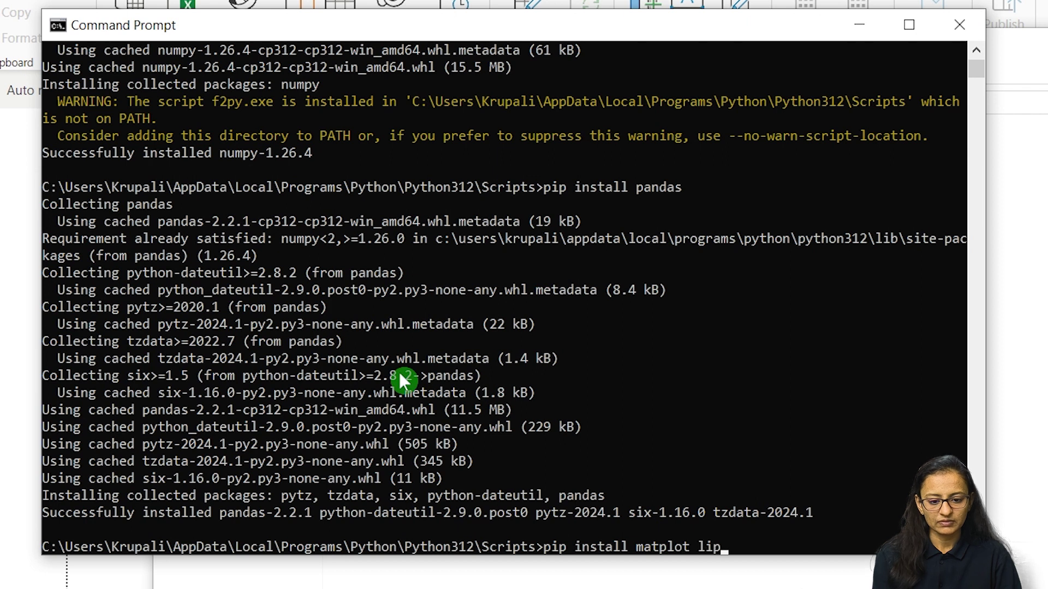
{"action": "key", "text": "BackSpace"}
{"action": "key", "text": "BackSpace"}
{"action": "key", "text": "BackSpace"}
{"action": "key", "text": "BackSpace"}
{"action": "type", "text": "lib"}
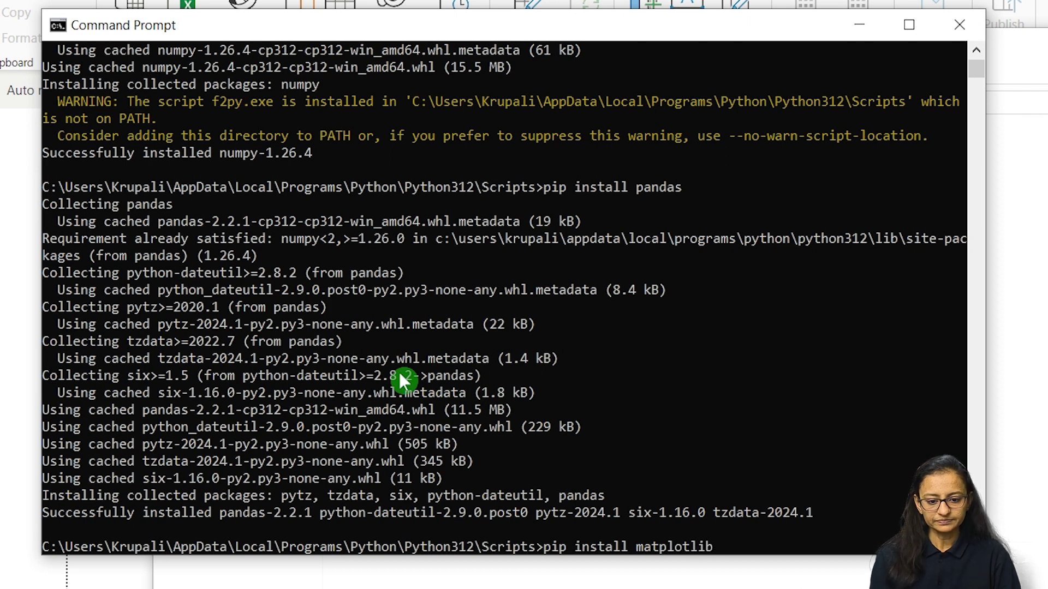
{"action": "key", "text": "Return"}
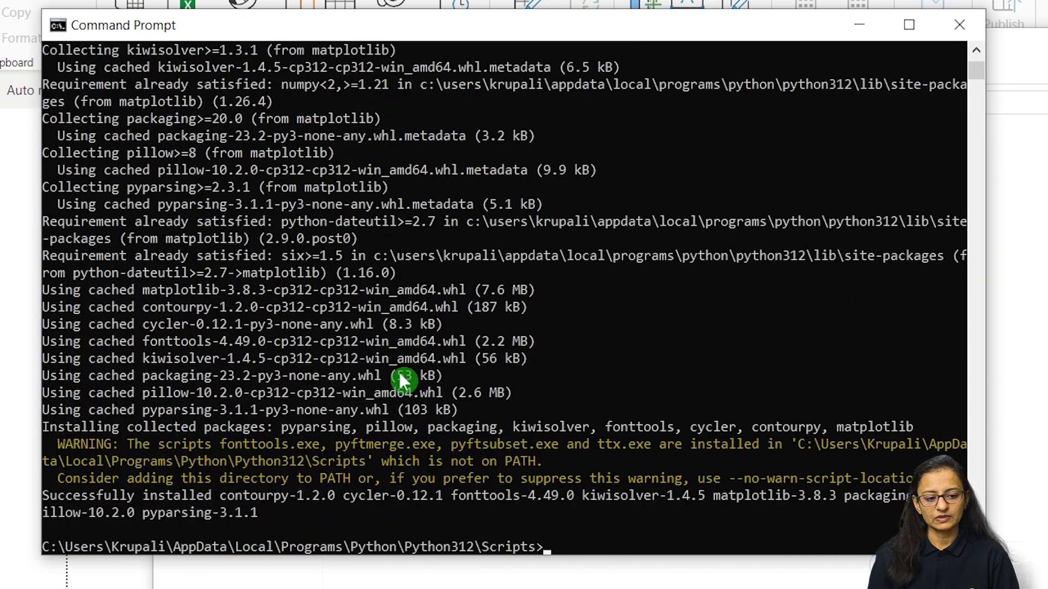
Install openpyxl with pip, fixing the typo, then return to the Python312 folder
{"action": "key", "text": "Up"}
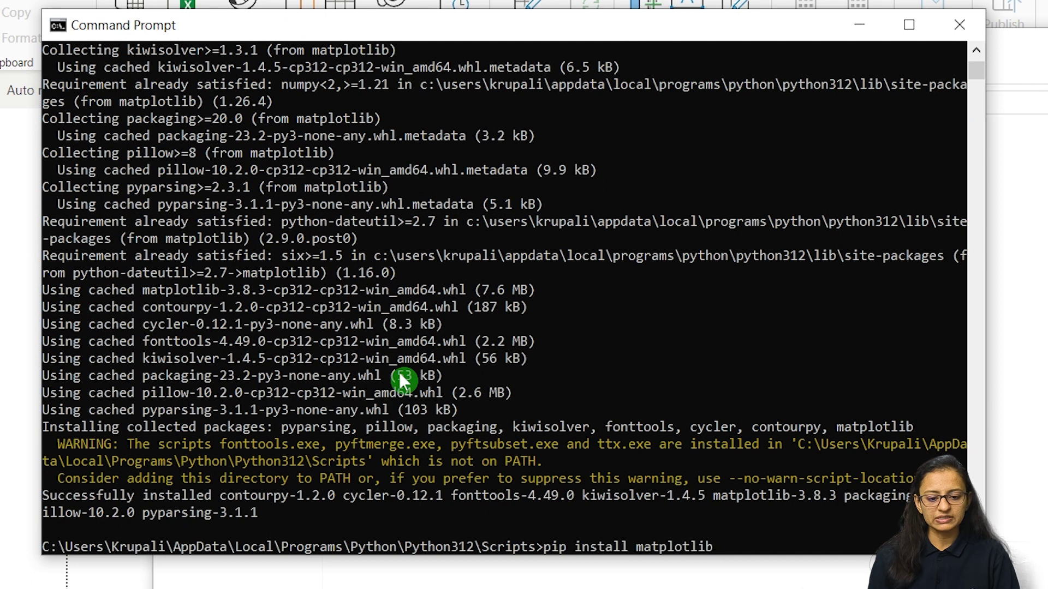
{"action": "key", "text": "BackSpace"}
{"action": "key", "text": "BackSpace"}
{"action": "key", "text": "BackSpace"}
{"action": "key", "text": "BackSpace"}
{"action": "key", "text": "BackSpace"}
{"action": "key", "text": "BackSpace"}
{"action": "key", "text": "BackSpace"}
{"action": "key", "text": "BackSpace"}
{"action": "key", "text": "BackSpace"}
{"action": "key", "text": "BackSpace"}
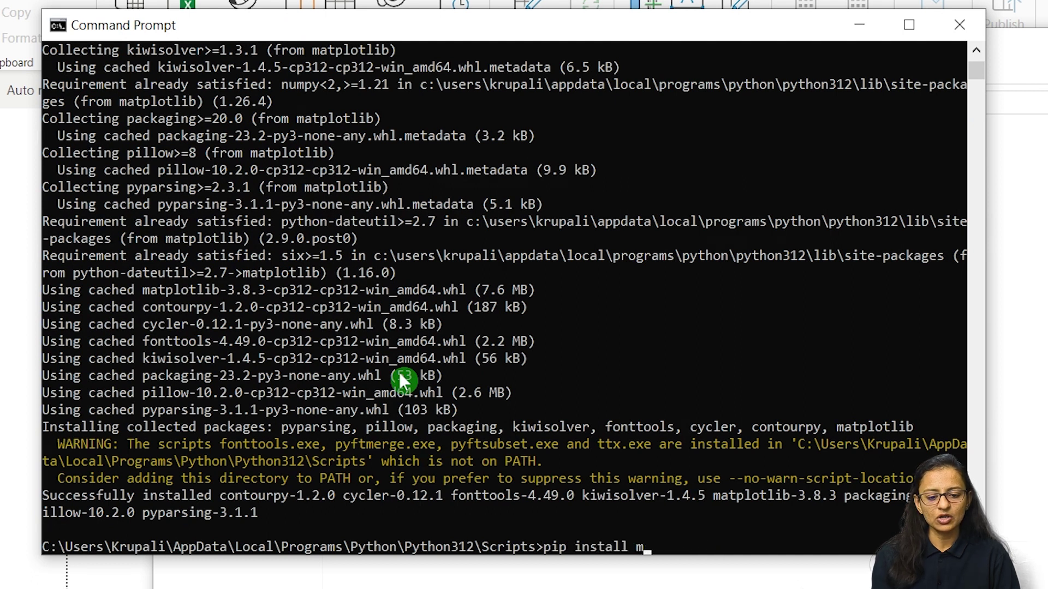
{"action": "type", "text": "openpyc"}
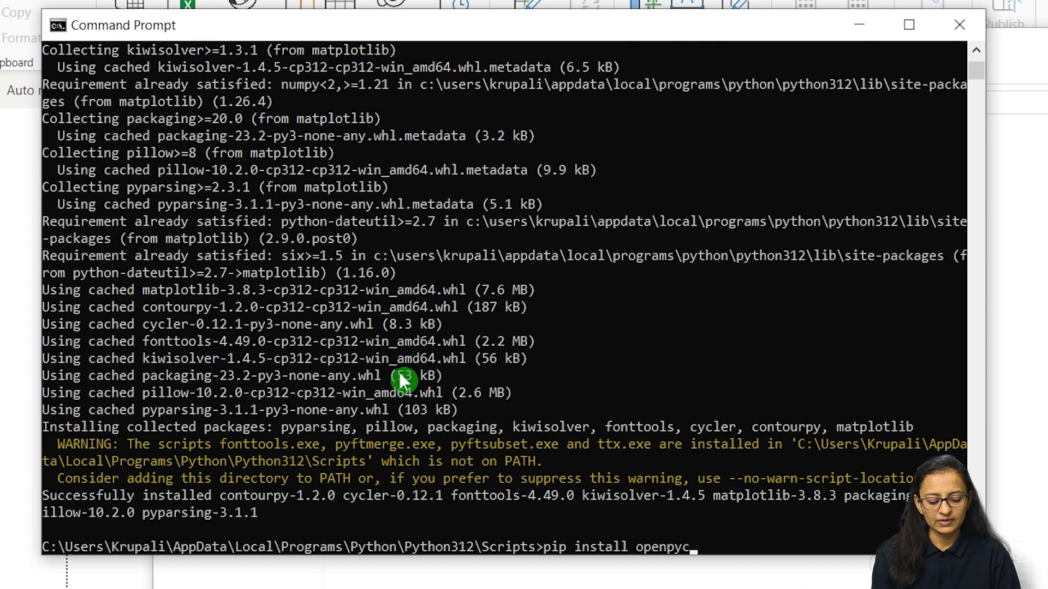
{"action": "key", "text": "BackSpace"}
{"action": "type", "text": "xl"}
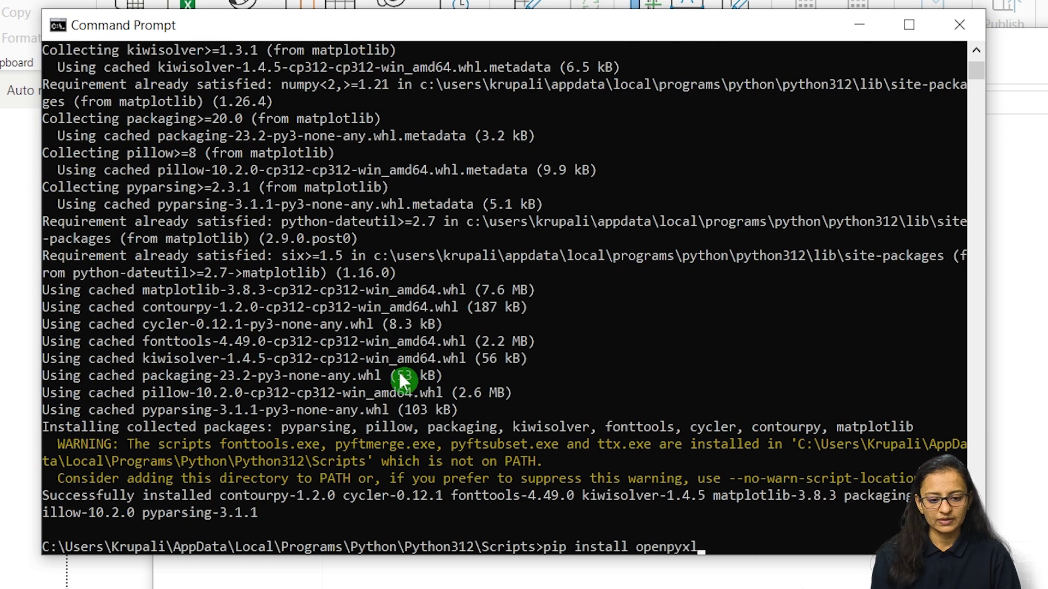
{"action": "key", "text": "Return"}
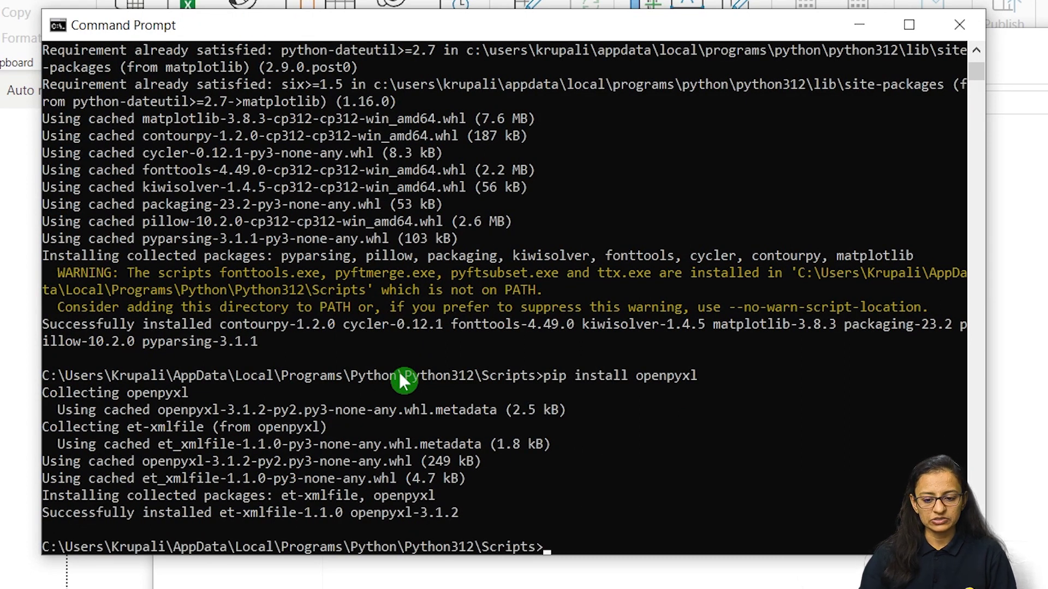
{"action": "key", "text": "alt+Tab"}
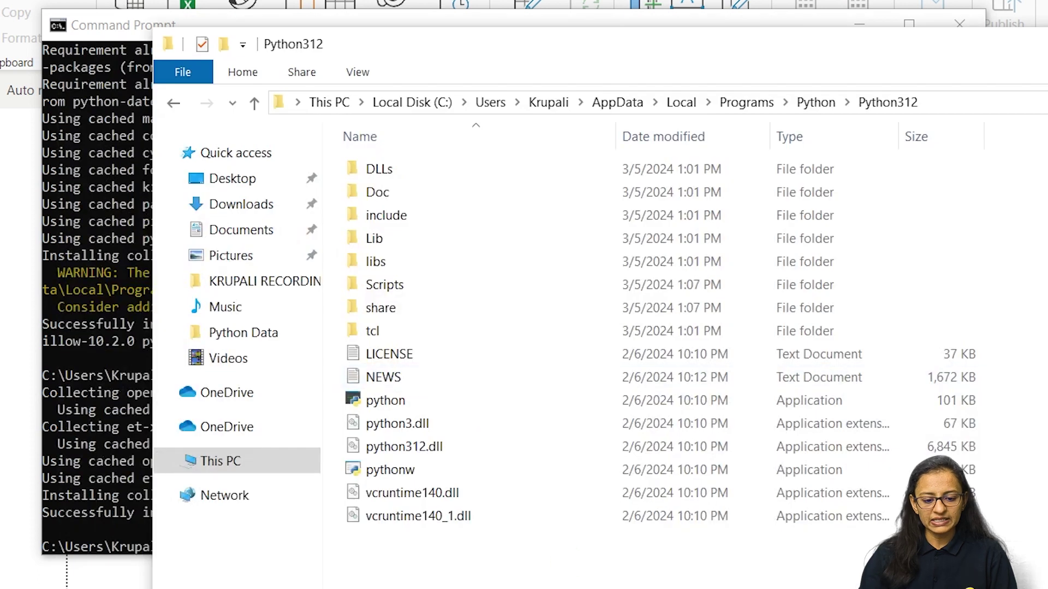
Edit the failed Python script source reading D:/Python Data/test.xlsx and confirm it to rerun
{"action": "key", "text": "alt+Tab"}
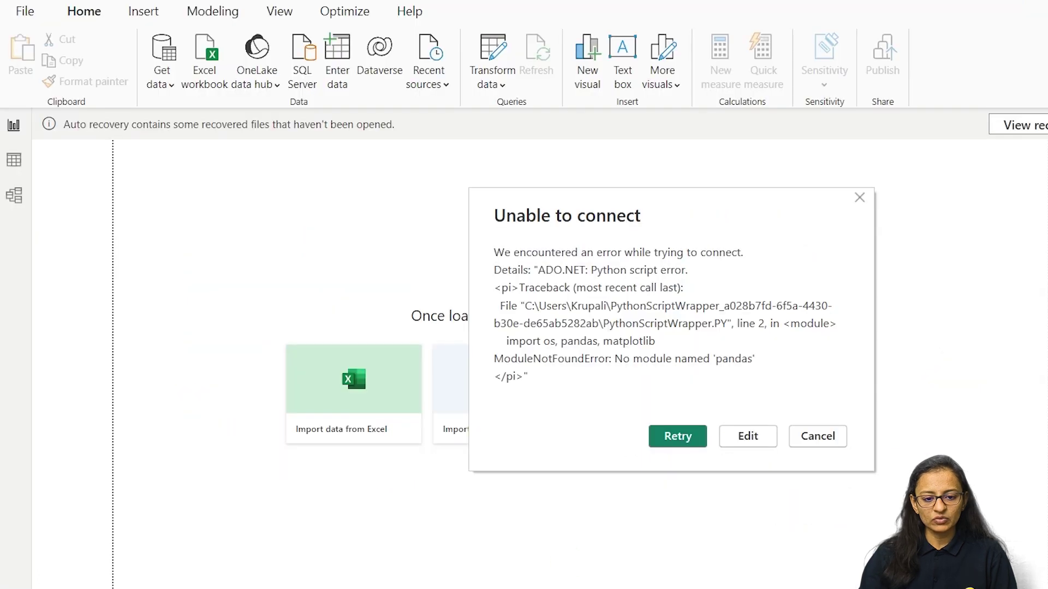
{"action": "left_click", "coordinate": [746, 440]}
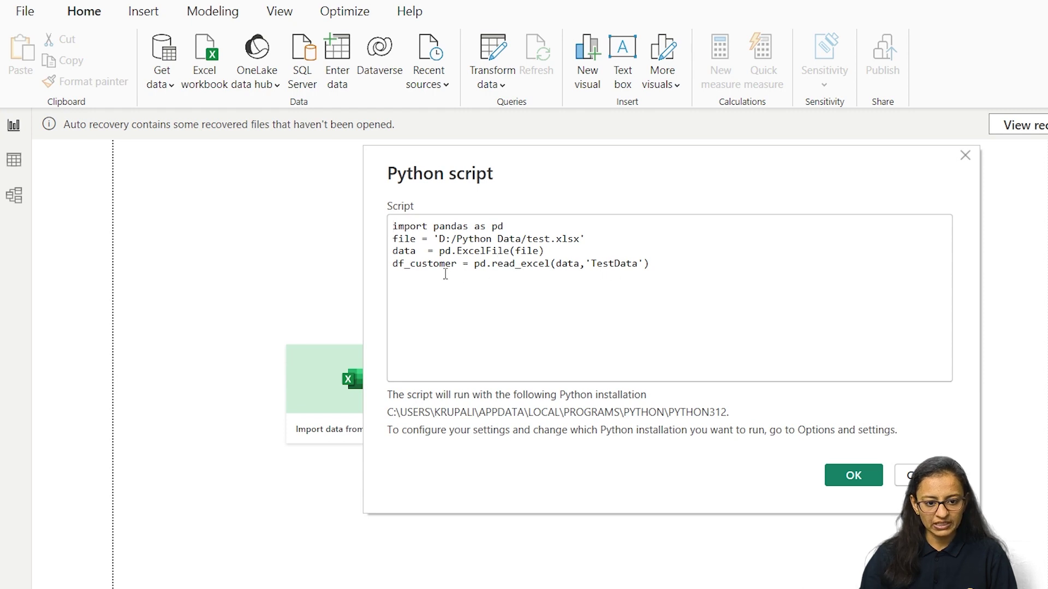
{"action": "left_click", "coordinate": [850, 476]}
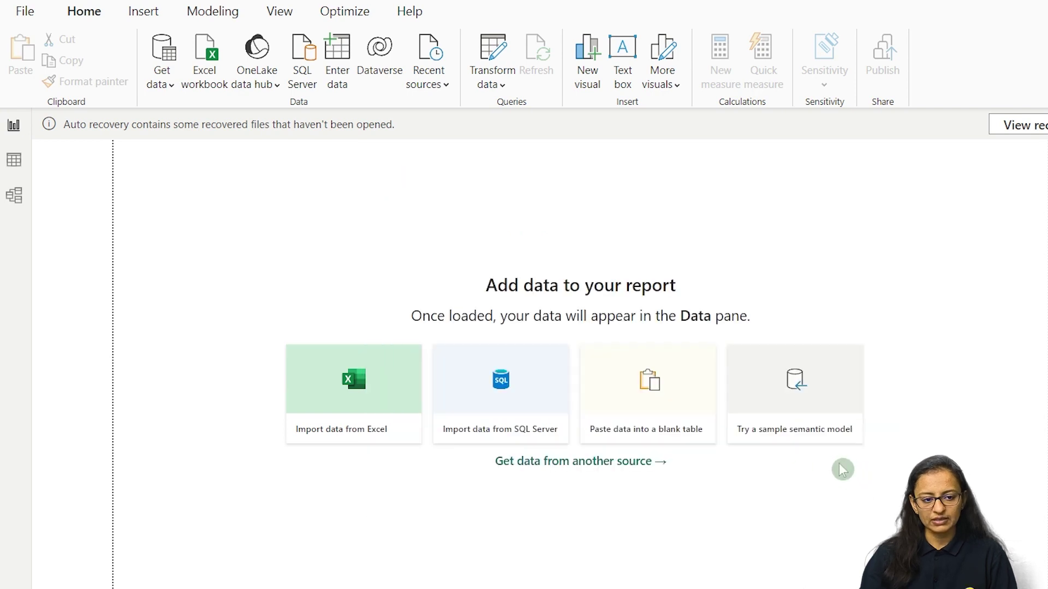